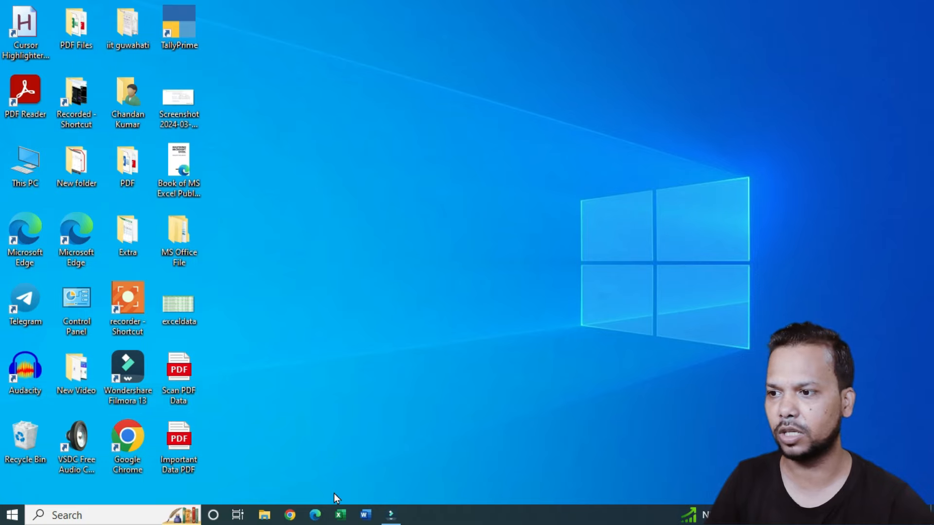
Open the Scan PDF Data file from the desktop, look through its scanned table pages, and close it
{"action": "double_click", "coordinate": [176, 382]}
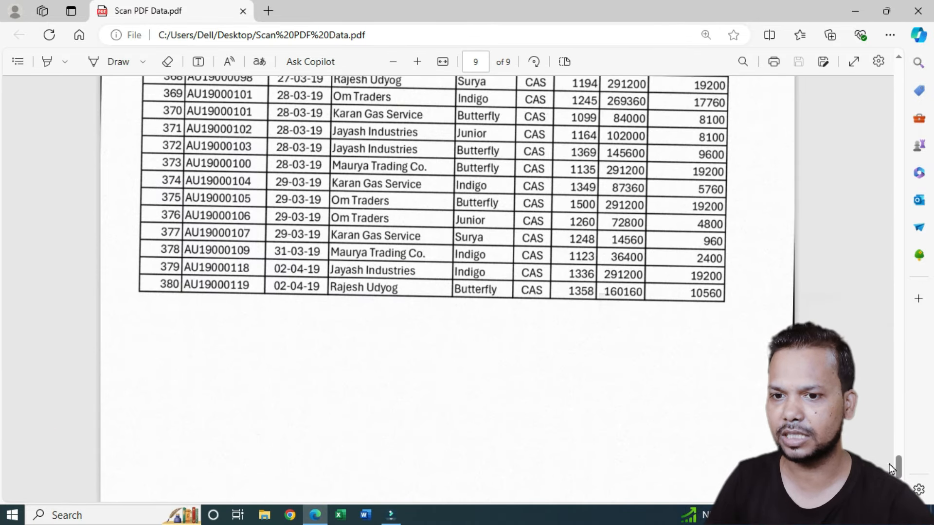
{"action": "left_click_drag", "start_coordinate": [898, 469], "coordinate": [853, 67]}
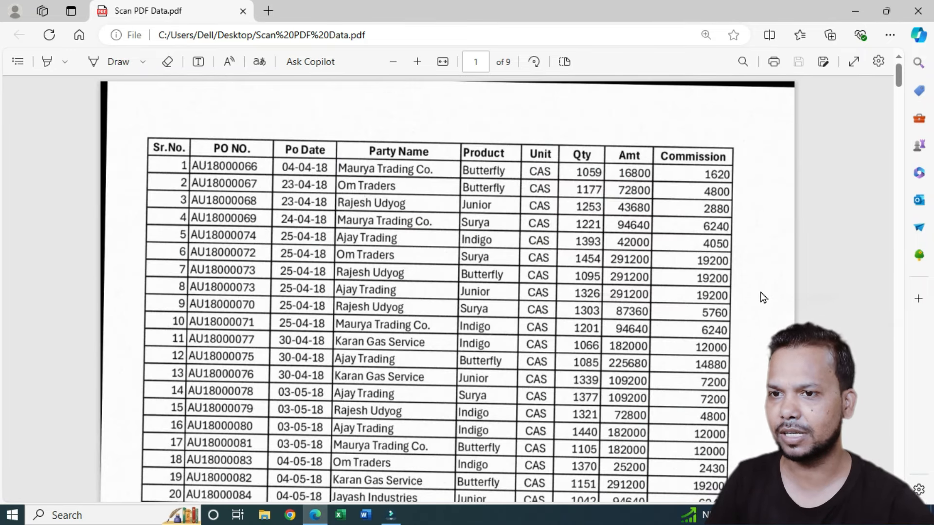
{"action": "scroll", "coordinate": [756, 342], "scroll_direction": "down", "scroll_amount": 7}
{"action": "scroll", "coordinate": [759, 346], "scroll_direction": "down", "scroll_amount": 20}
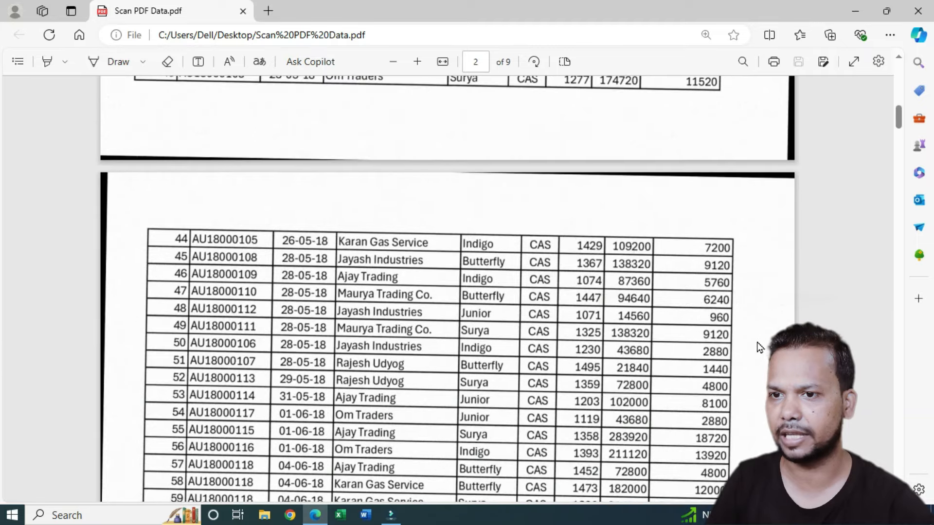
{"action": "scroll", "coordinate": [757, 342], "scroll_direction": "down", "scroll_amount": 8}
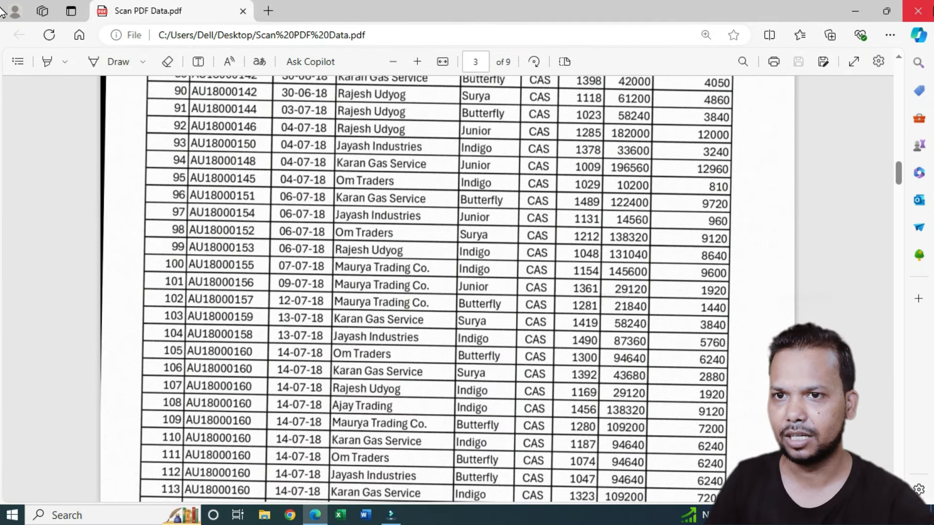
{"action": "left_click", "coordinate": [924, 10]}
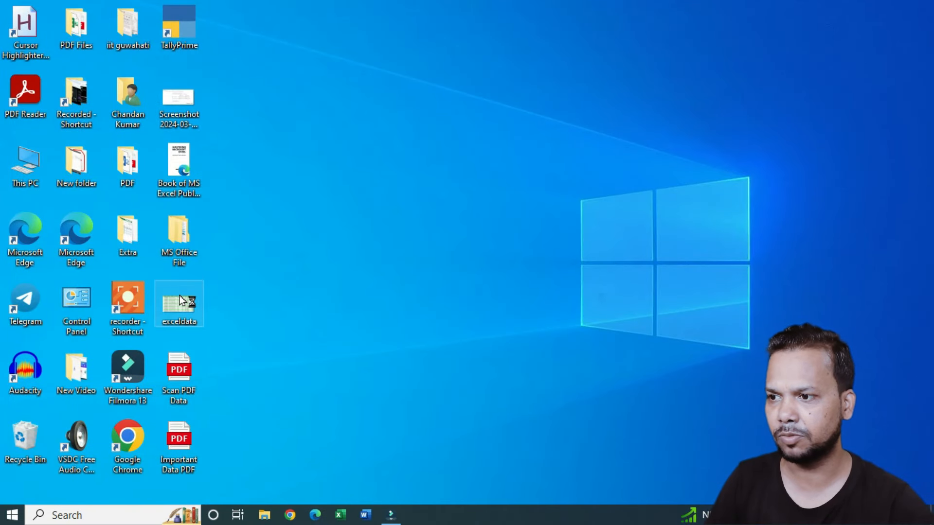
View the exceldata image from the desktop and close it
{"action": "double_click", "coordinate": [180, 300]}
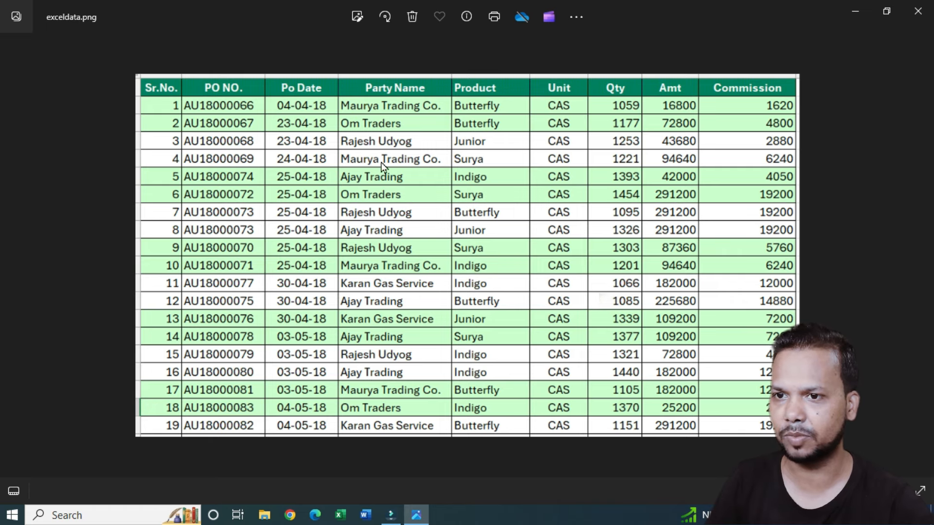
{"action": "left_click", "coordinate": [915, 13]}
{"action": "right_click", "coordinate": [337, 141]}
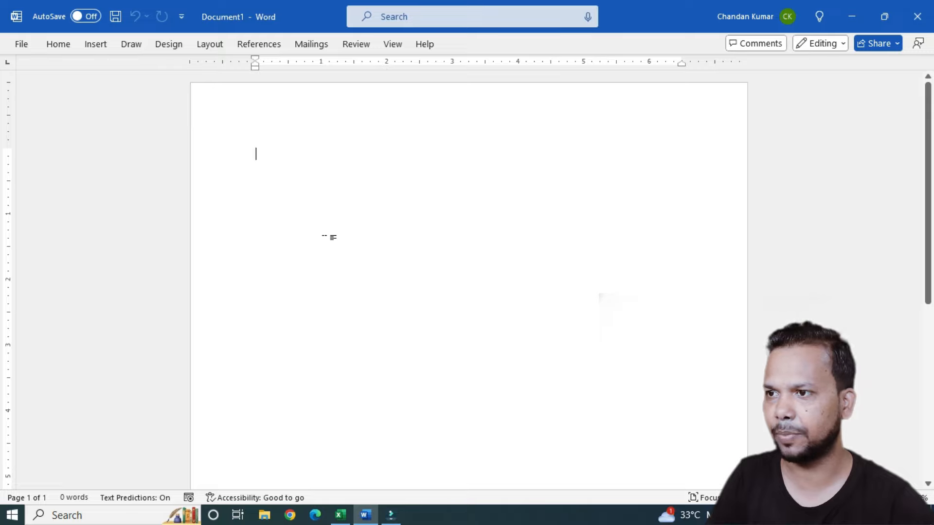
Open Scan PDF Data from the Desktop folder in Word and accept its conversion to an editable document
{"action": "left_click", "coordinate": [21, 45]}
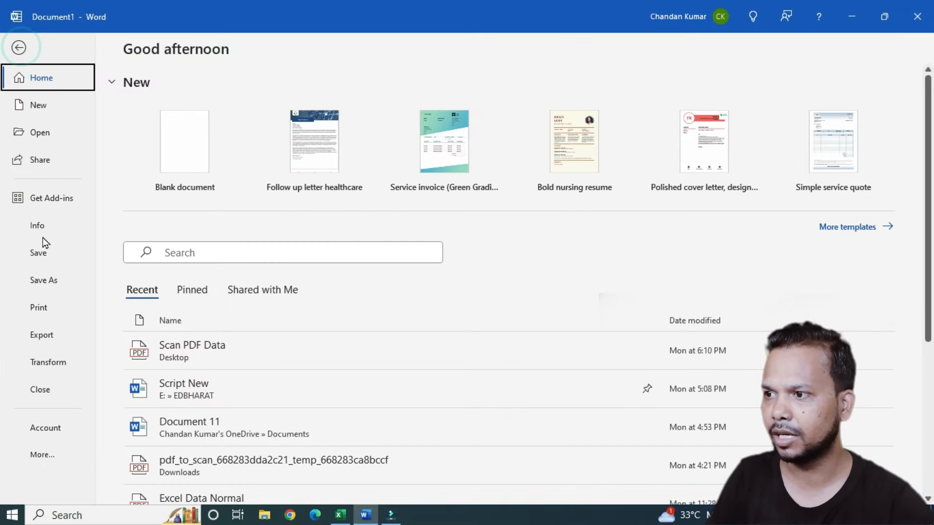
{"action": "left_click", "coordinate": [52, 136]}
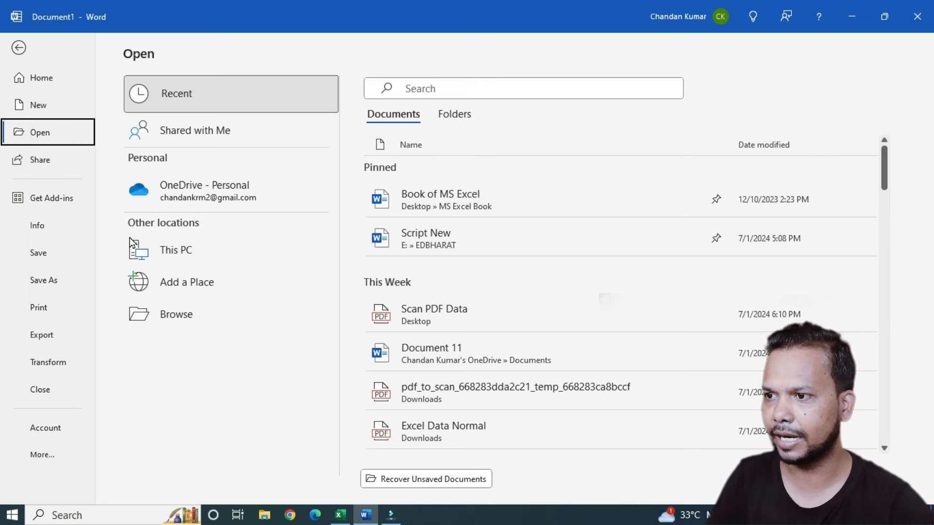
{"action": "left_click", "coordinate": [238, 317]}
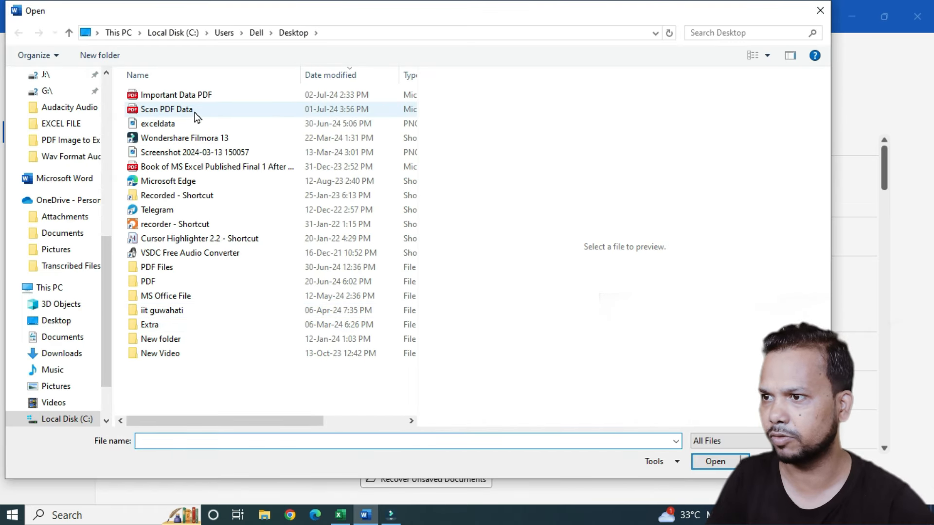
{"action": "left_click", "coordinate": [194, 111]}
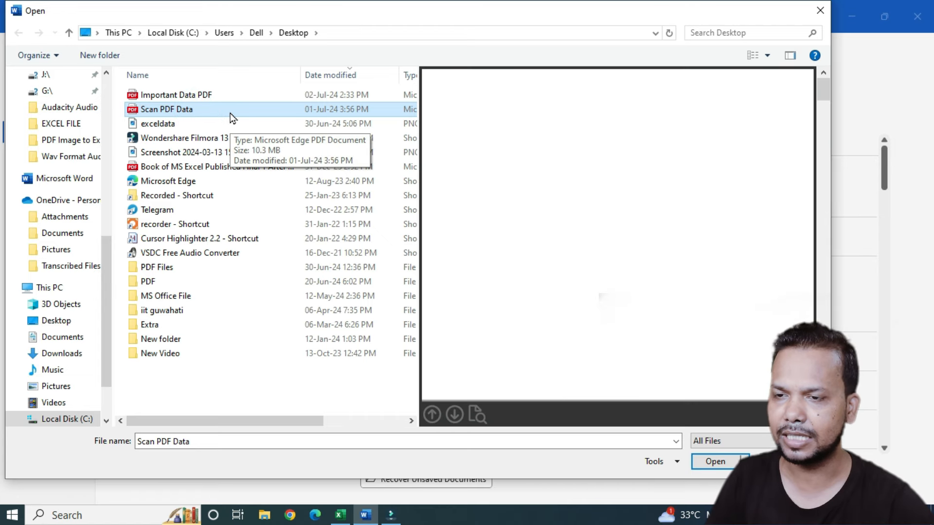
{"action": "scroll", "coordinate": [614, 253], "scroll_direction": "down", "scroll_amount": 3}
{"action": "scroll", "coordinate": [614, 253], "scroll_direction": "down", "scroll_amount": 5}
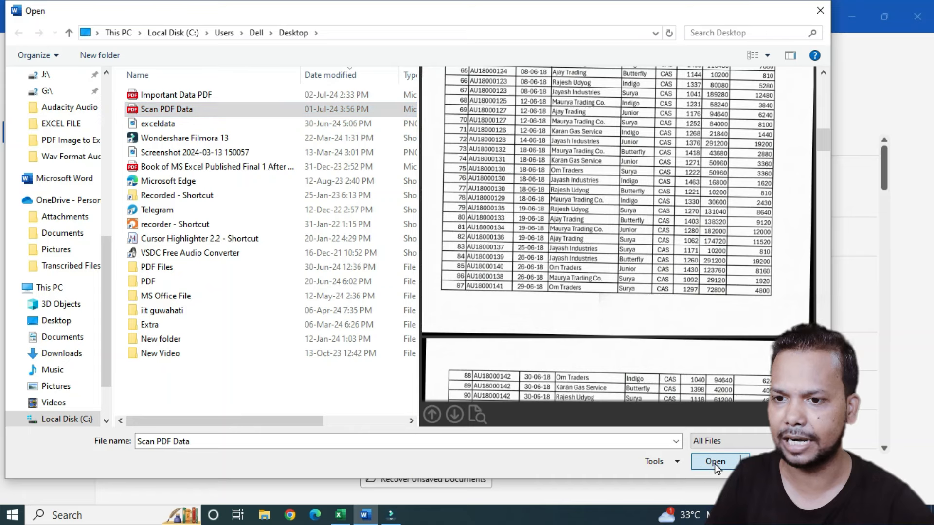
{"action": "left_click", "coordinate": [714, 463]}
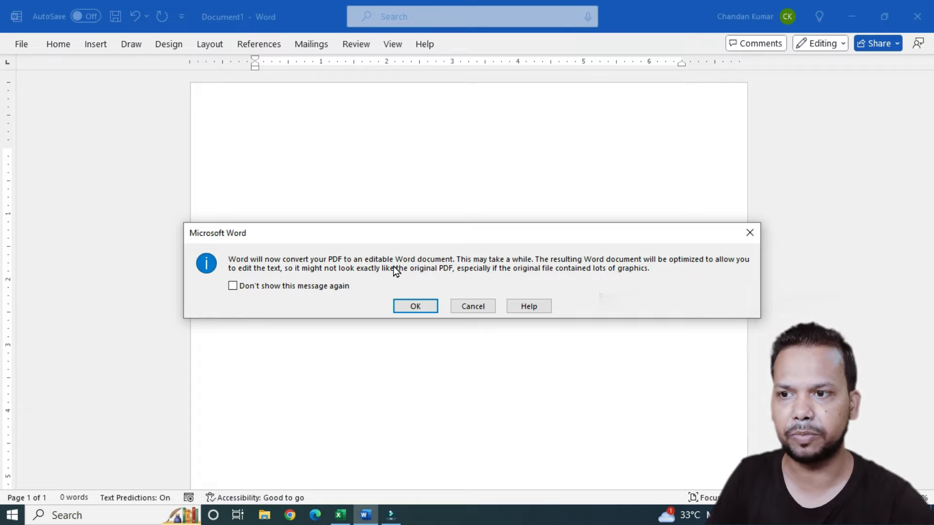
{"action": "left_click", "coordinate": [430, 308]}
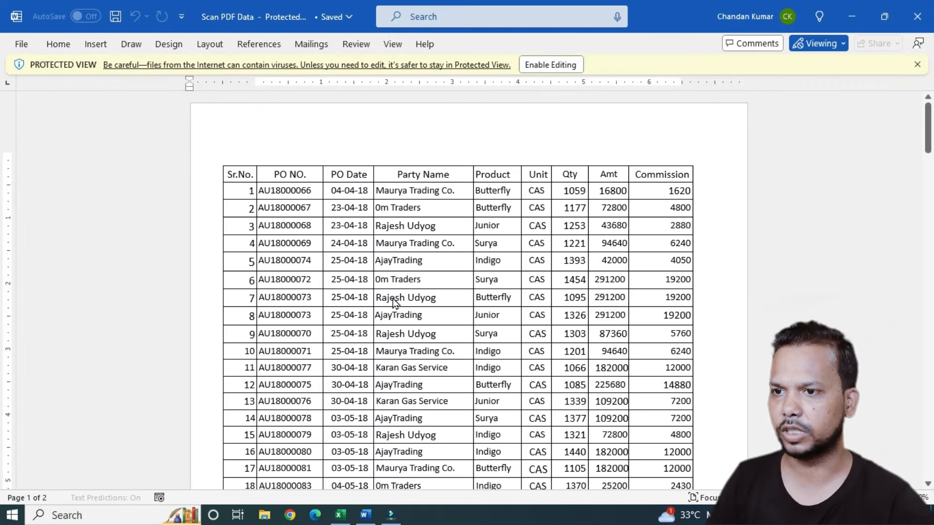
Select the entire contents of the converted Scan PDF Data document and copy them
{"action": "scroll", "coordinate": [419, 350], "scroll_direction": "down", "scroll_amount": 5}
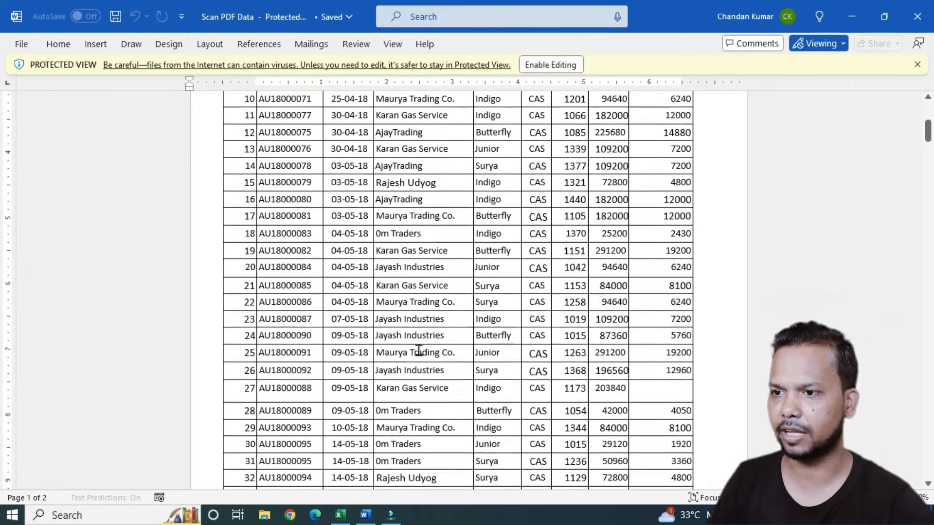
{"action": "scroll", "coordinate": [418, 350], "scroll_direction": "down", "scroll_amount": 10}
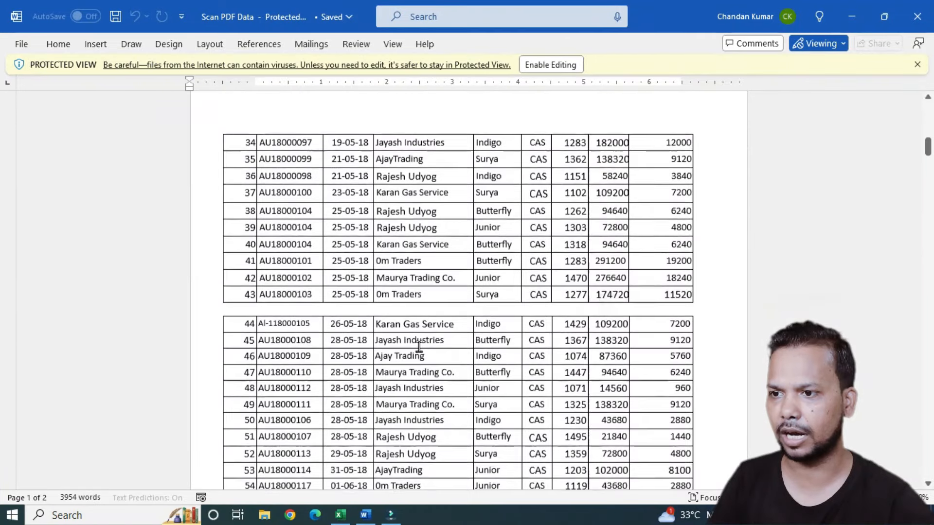
{"action": "scroll", "coordinate": [419, 347], "scroll_direction": "down", "scroll_amount": 5}
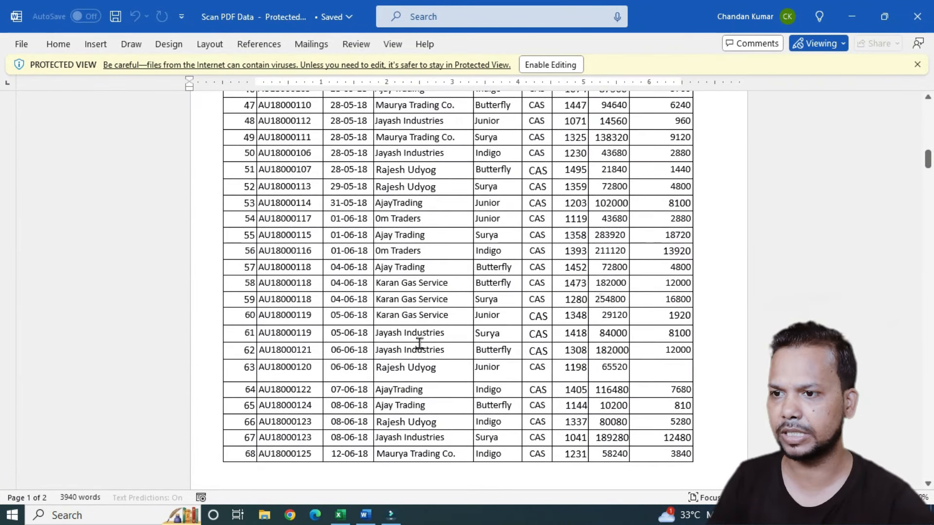
{"action": "left_click", "coordinate": [424, 266]}
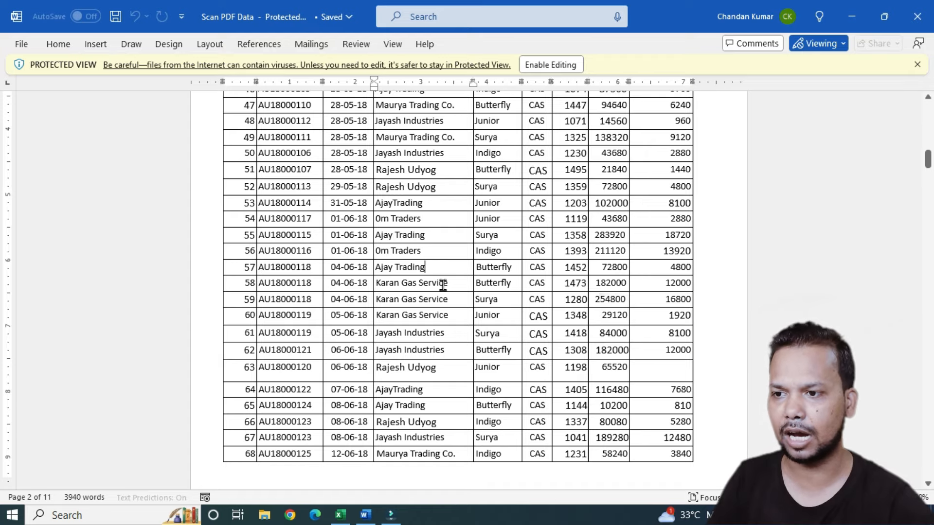
{"action": "key", "text": "ctrl+a"}
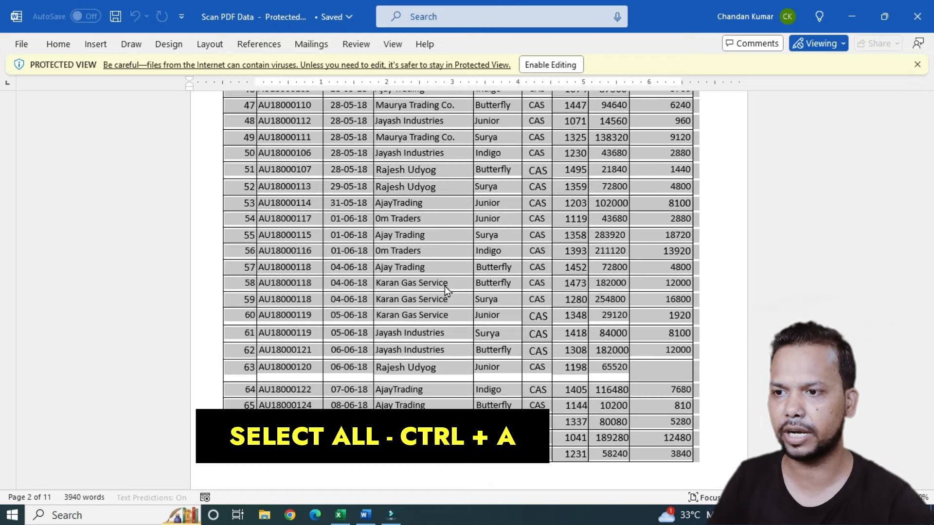
{"action": "scroll", "coordinate": [471, 283], "scroll_direction": "up", "scroll_amount": 10}
{"action": "scroll", "coordinate": [471, 284], "scroll_direction": "up", "scroll_amount": 12}
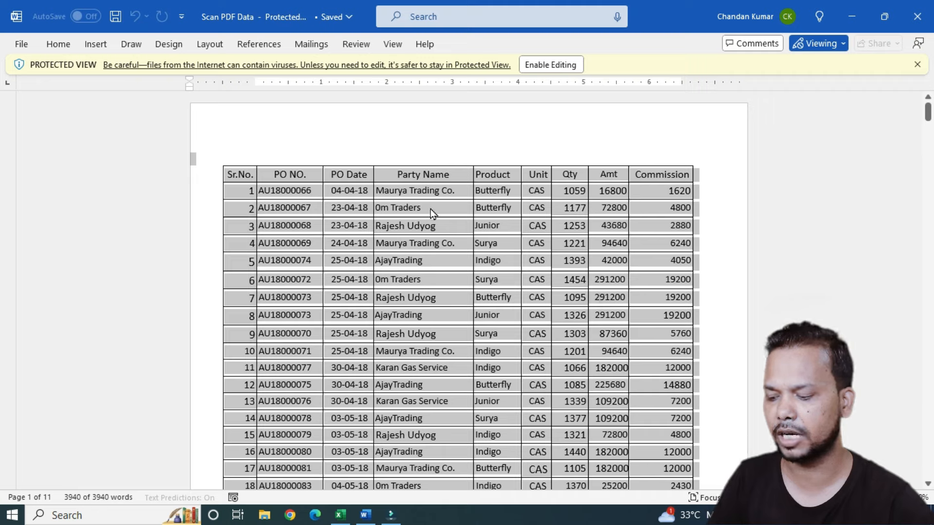
{"action": "key", "text": "ctrl+c"}
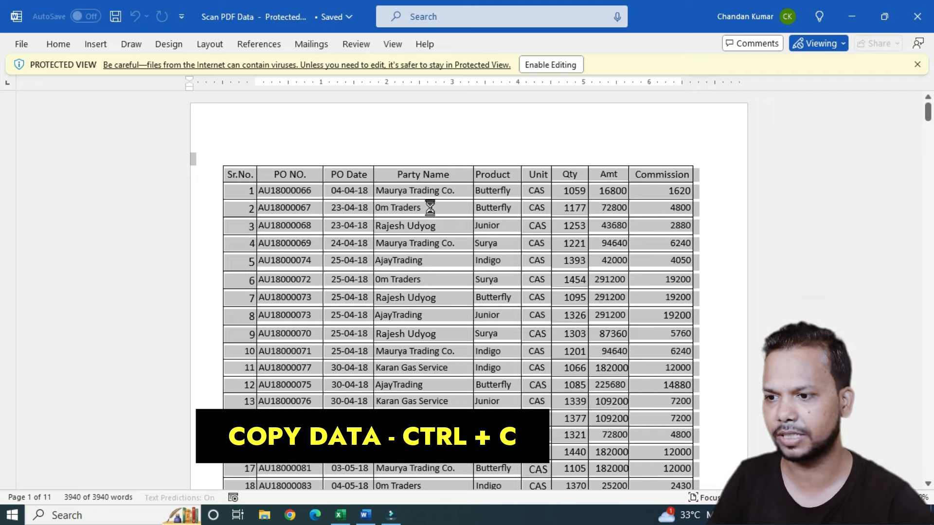
Switch to the blank Excel workbook and paste the copied table starting at cell A1
{"action": "left_click", "coordinate": [341, 518]}
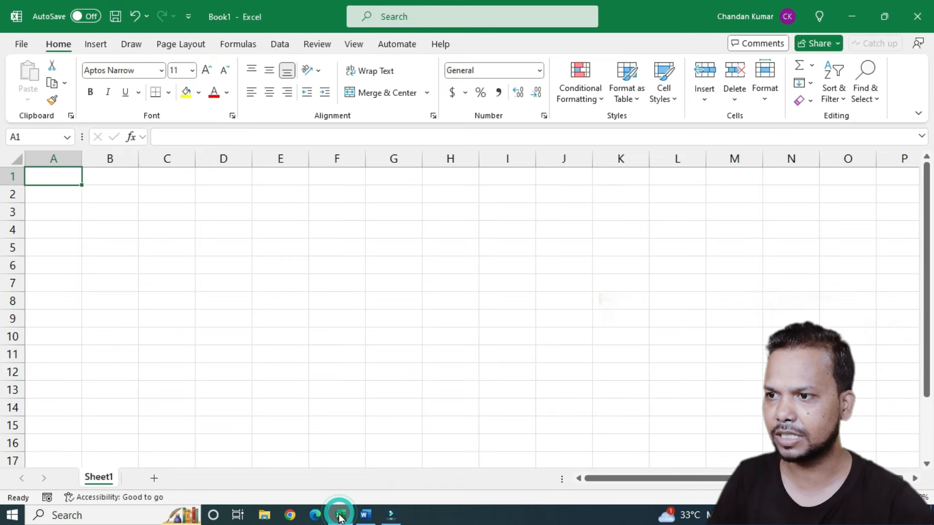
{"action": "left_click", "coordinate": [56, 180]}
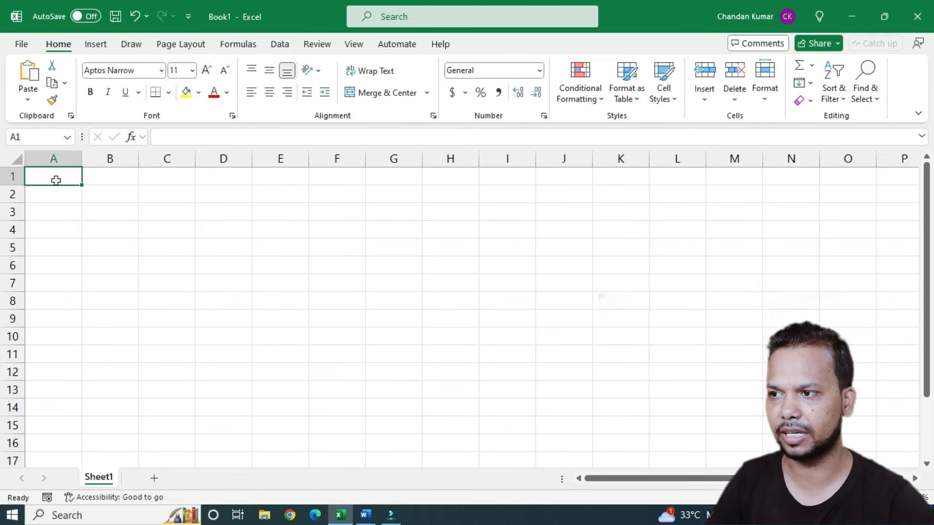
{"action": "left_click", "coordinate": [67, 174]}
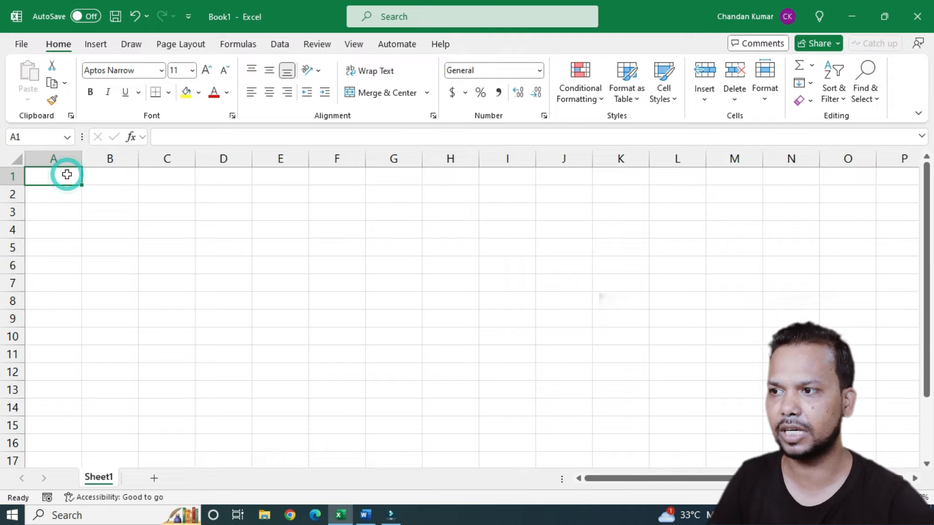
{"action": "key", "text": "ctrl+v"}
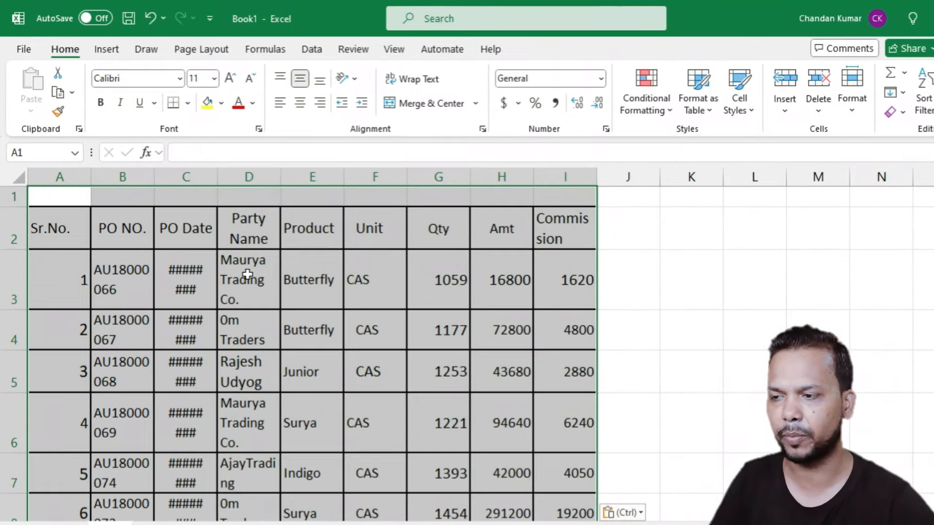
Select the whole sheet and autofit all column widths and row heights to the pasted data
{"action": "left_click", "coordinate": [18, 173]}
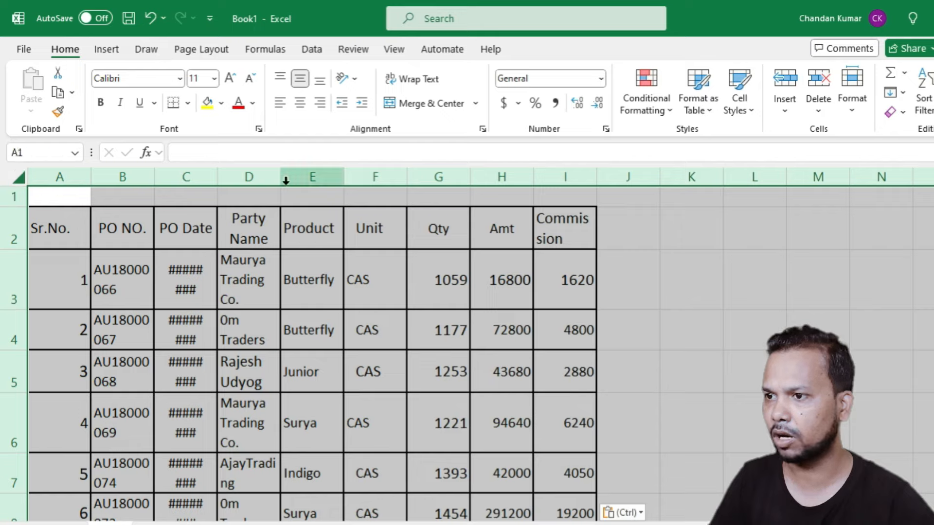
{"action": "left_click", "coordinate": [18, 179]}
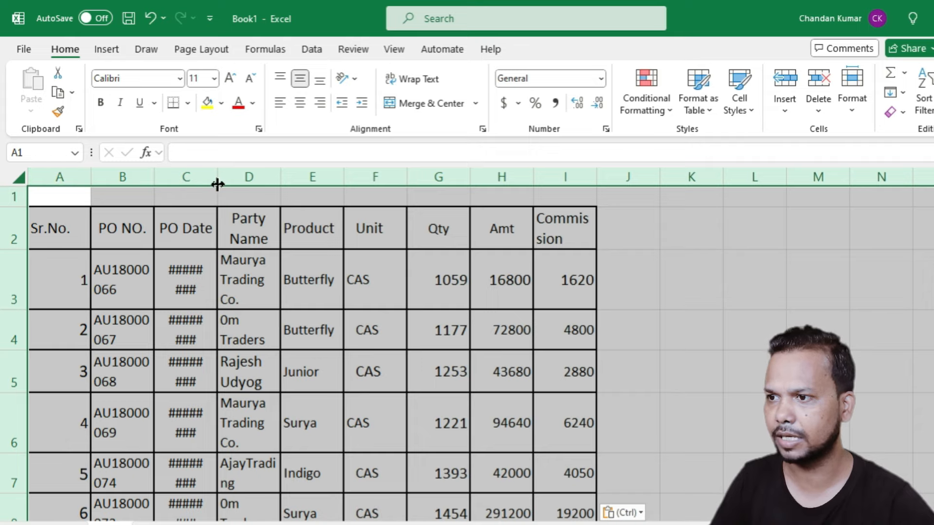
{"action": "left_click_drag", "start_coordinate": [217, 179], "coordinate": [297, 178]}
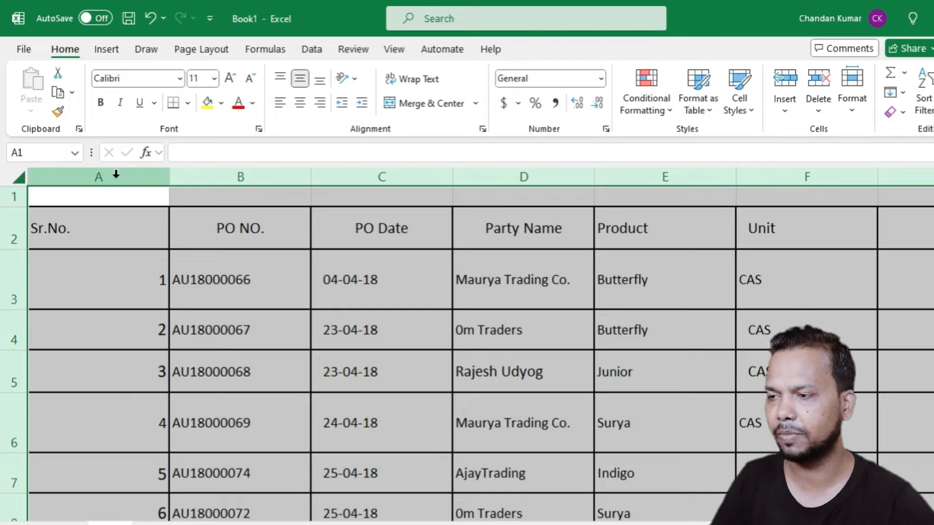
{"action": "left_click_drag", "start_coordinate": [169, 176], "coordinate": [168, 176]}
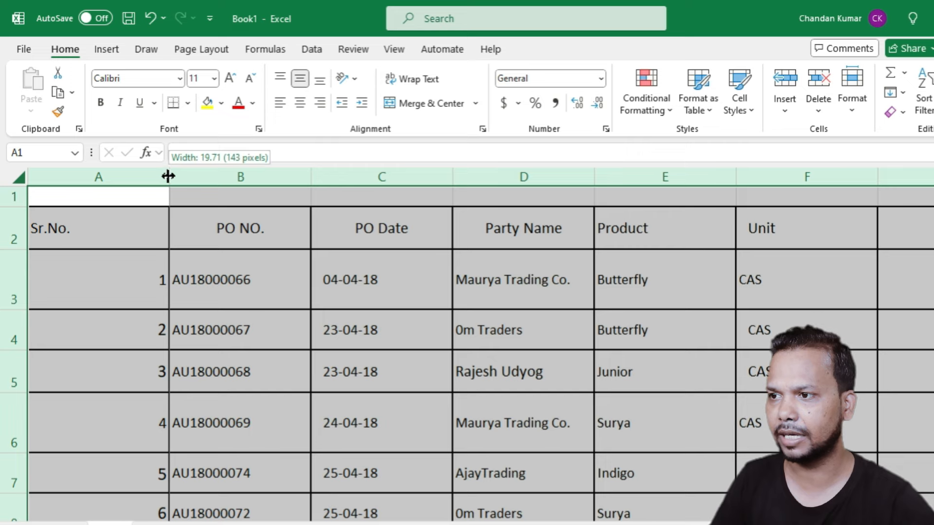
{"action": "double_click", "coordinate": [169, 176]}
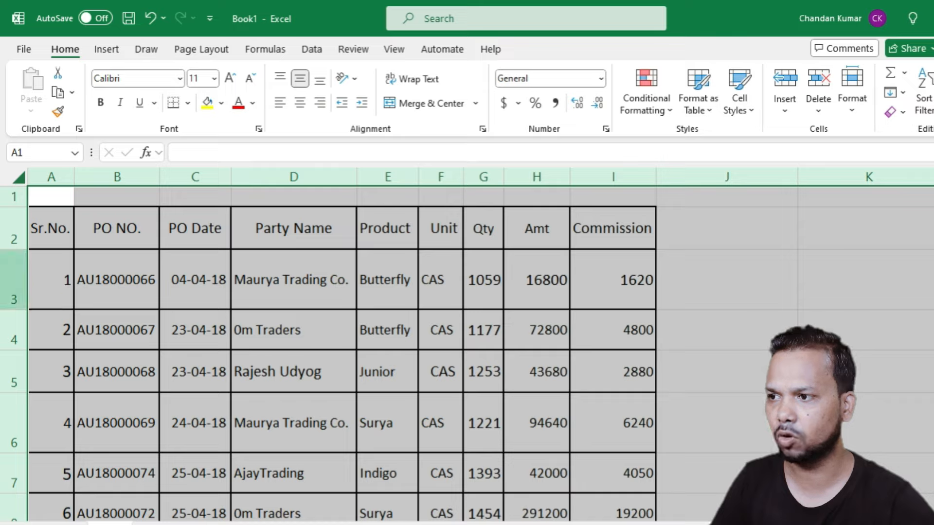
{"action": "double_click", "coordinate": [17, 249]}
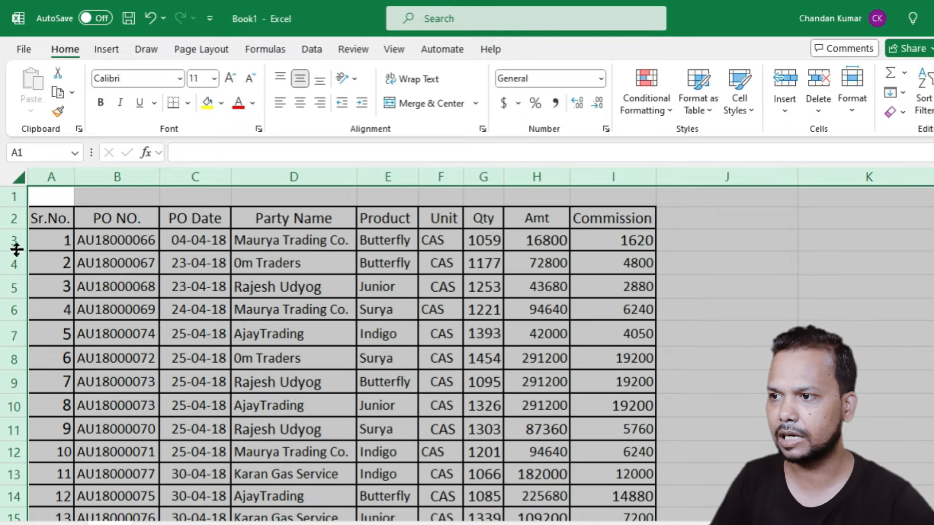
Check the pasted table for gaps and select the blank cells A46:I46 between serial numbers 43 and 44
{"action": "left_click", "coordinate": [176, 239]}
{"action": "scroll", "coordinate": [306, 377], "scroll_direction": "down", "scroll_amount": 5}
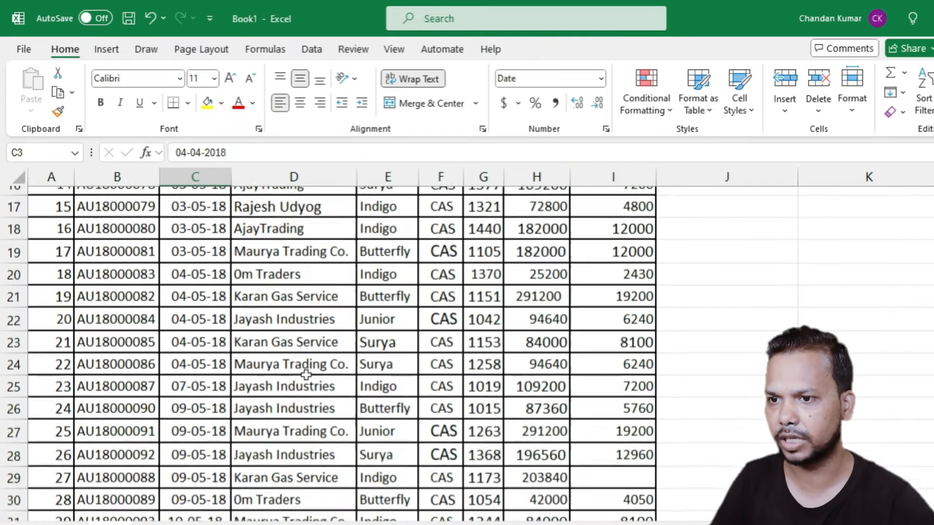
{"action": "scroll", "coordinate": [306, 374], "scroll_direction": "down", "scroll_amount": 8}
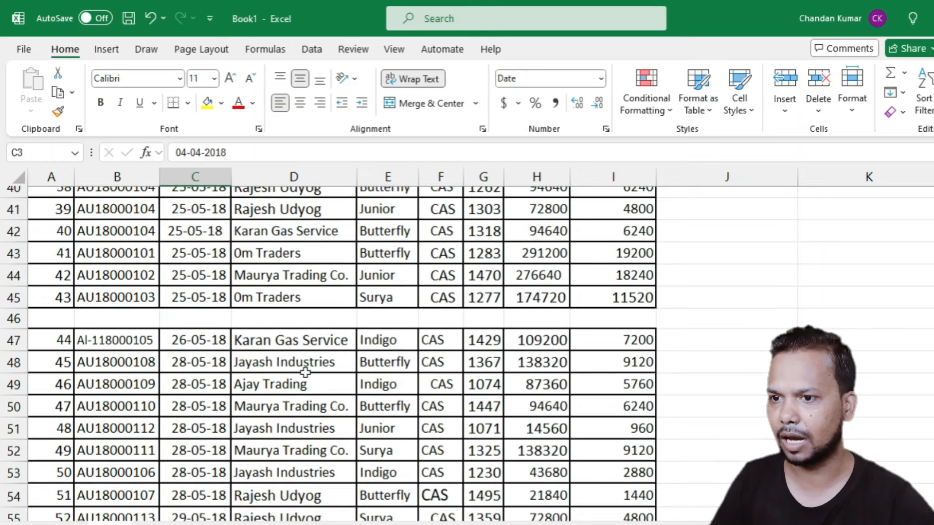
{"action": "scroll", "coordinate": [305, 370], "scroll_direction": "down", "scroll_amount": 1}
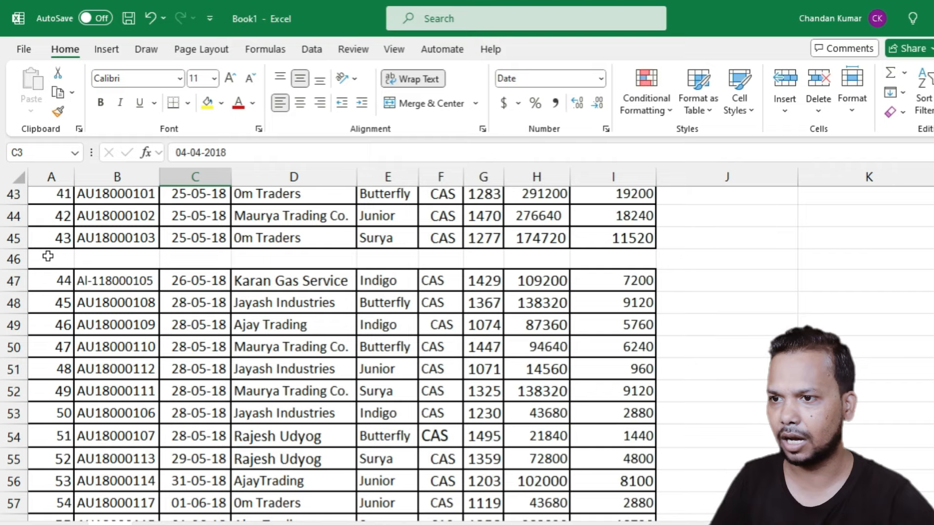
{"action": "left_click_drag", "start_coordinate": [47, 256], "coordinate": [606, 257]}
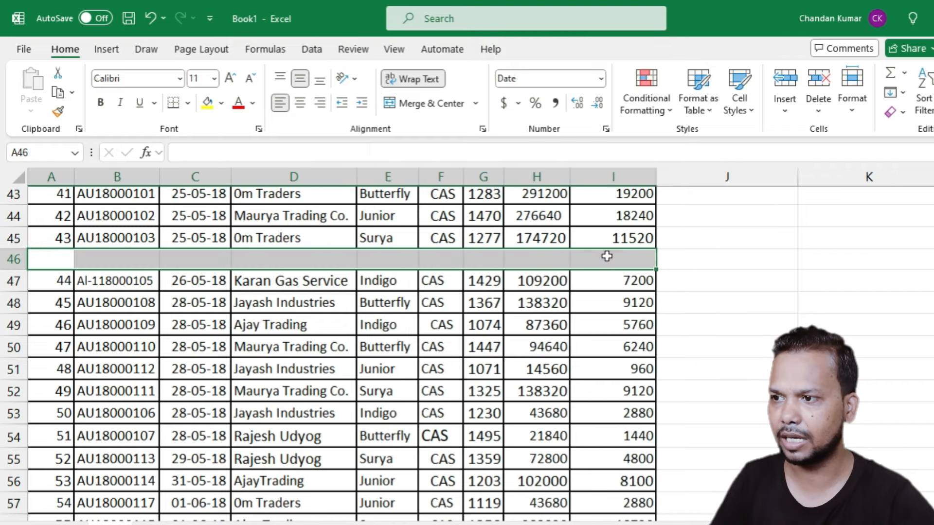
Check the rest of the pasted table for gaps, selecting the blank cells A91:I91 and inspecting the bill numbers around them
{"action": "scroll", "coordinate": [329, 377], "scroll_direction": "down", "scroll_amount": 5}
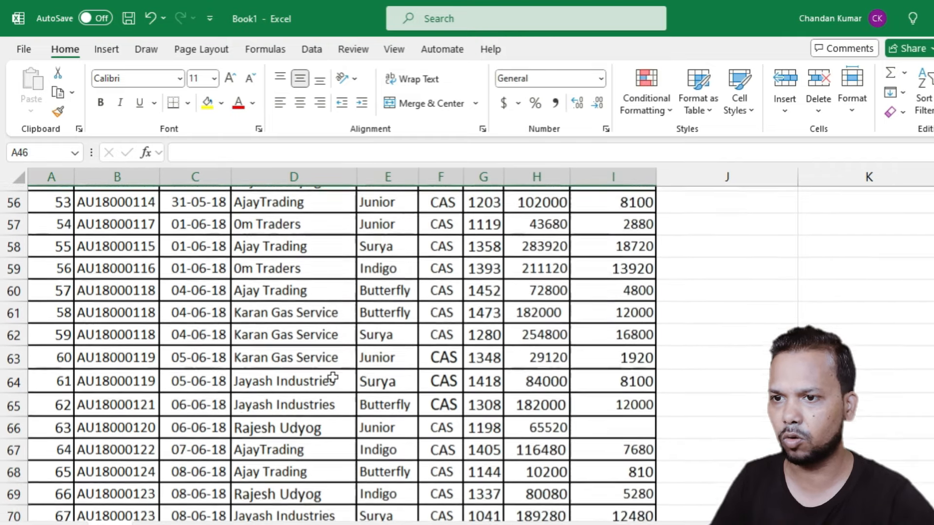
{"action": "scroll", "coordinate": [333, 377], "scroll_direction": "down", "scroll_amount": 7}
{"action": "scroll", "coordinate": [340, 367], "scroll_direction": "down", "scroll_amount": 3}
{"action": "left_click_drag", "start_coordinate": [49, 314], "coordinate": [634, 310]}
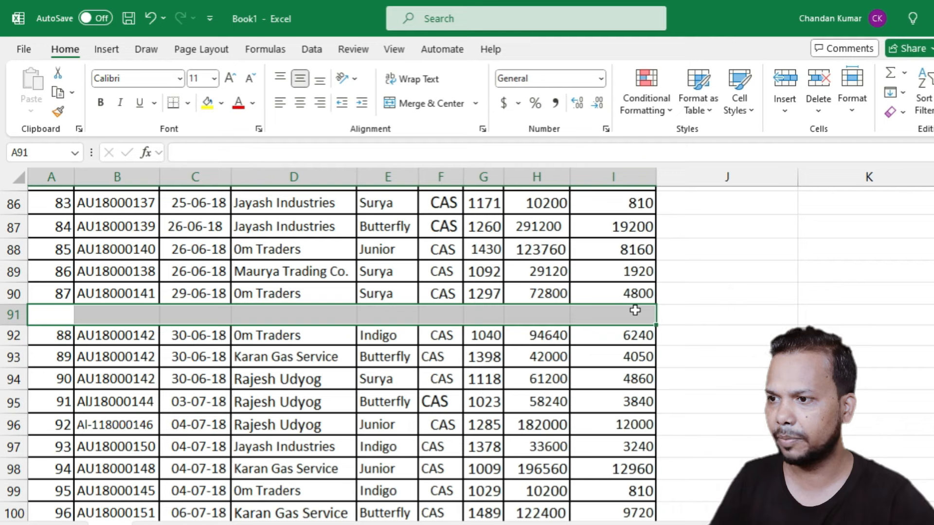
{"action": "left_click_drag", "start_coordinate": [51, 315], "coordinate": [609, 315]}
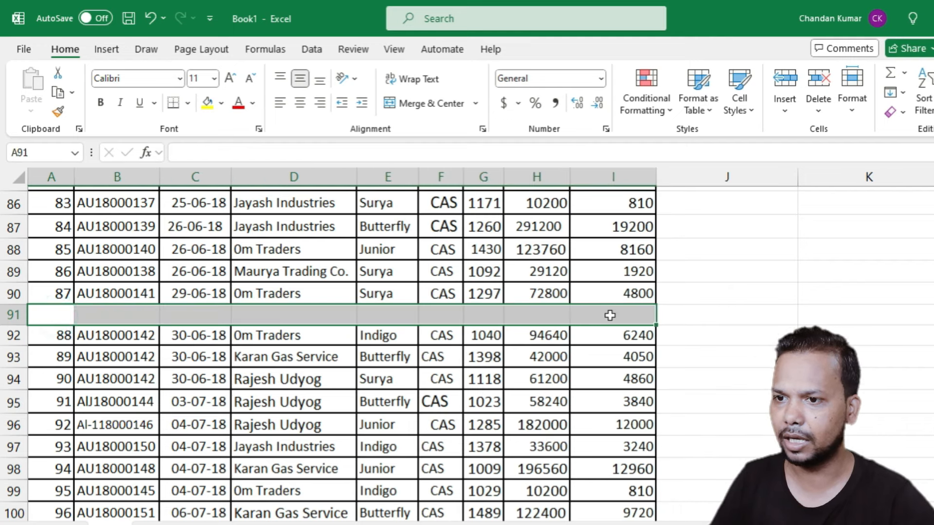
{"action": "left_click", "coordinate": [190, 315]}
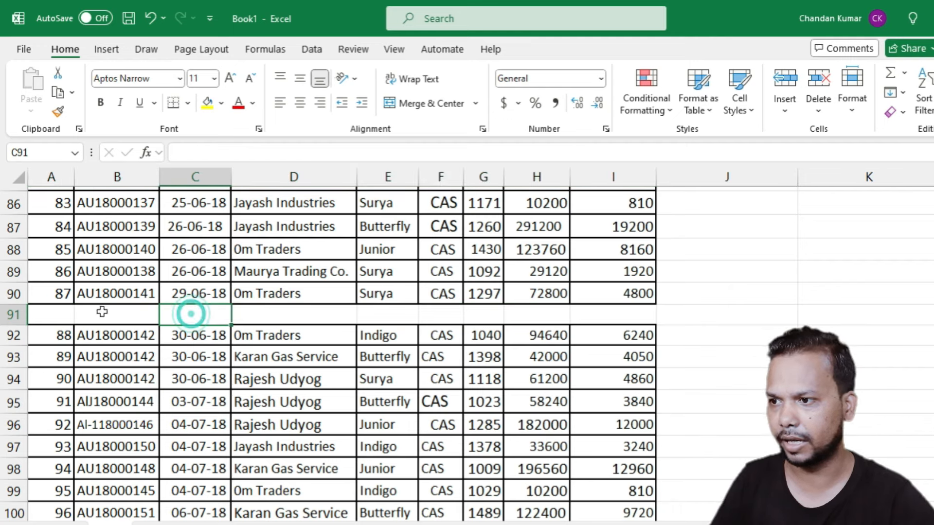
{"action": "left_click", "coordinate": [107, 294]}
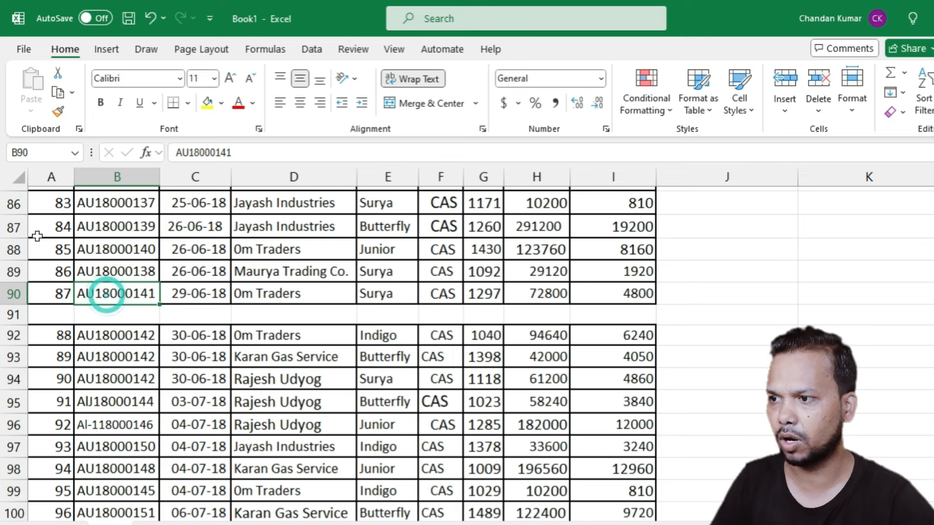
{"action": "left_click_drag", "start_coordinate": [38, 230], "coordinate": [39, 285]}
{"action": "left_click", "coordinate": [54, 332]}
{"action": "left_click", "coordinate": [120, 333]}
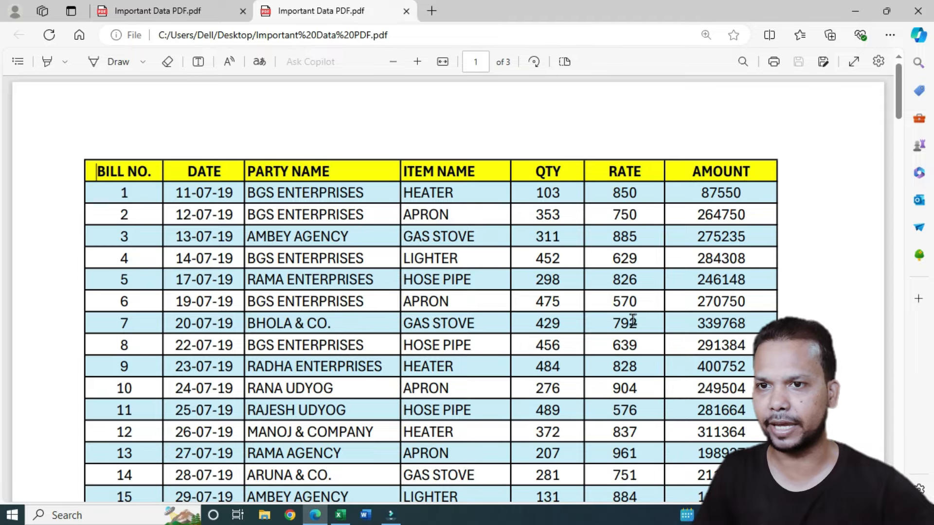
Look through all three pages of the Important Data PDF in the browser and close the browser window
{"action": "scroll", "coordinate": [632, 319], "scroll_direction": "down", "scroll_amount": 18}
{"action": "scroll", "coordinate": [638, 309], "scroll_direction": "down", "scroll_amount": 20}
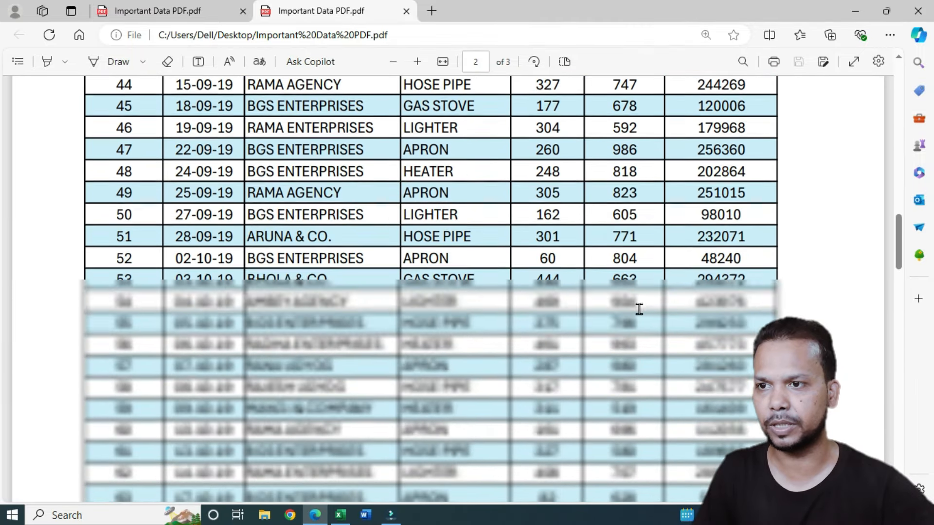
{"action": "scroll", "coordinate": [638, 309], "scroll_direction": "down", "scroll_amount": 15}
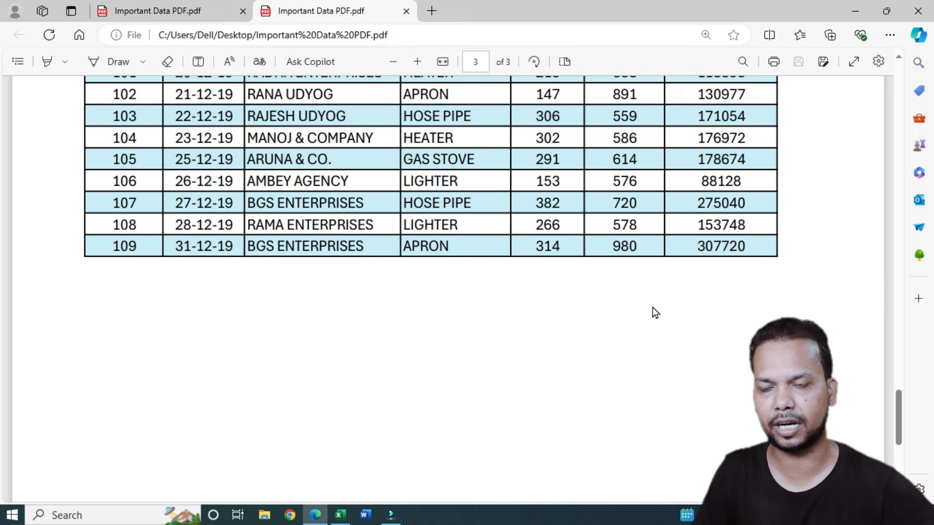
{"action": "left_click", "coordinate": [922, 16]}
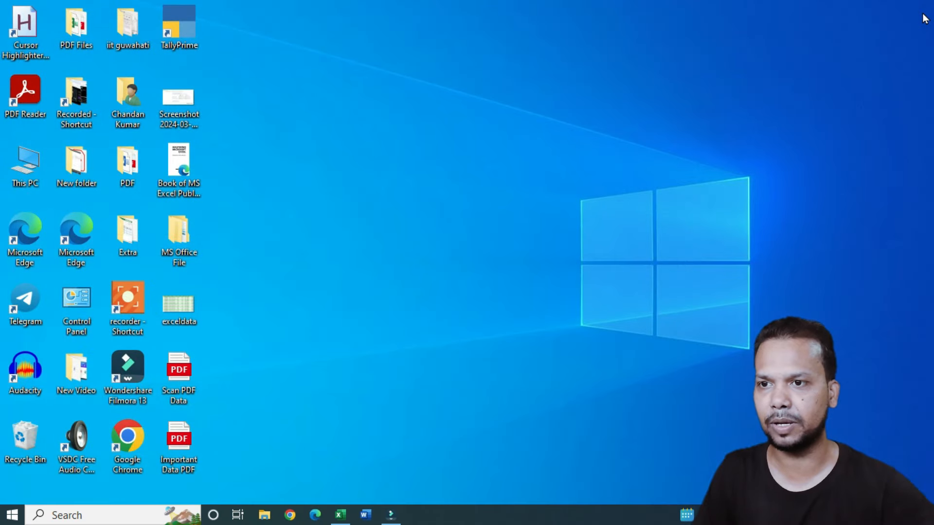
Switch to the blank Excel workbook and import the Important Data PDF file from the Desktop as a PDF data source
{"action": "left_click", "coordinate": [339, 517]}
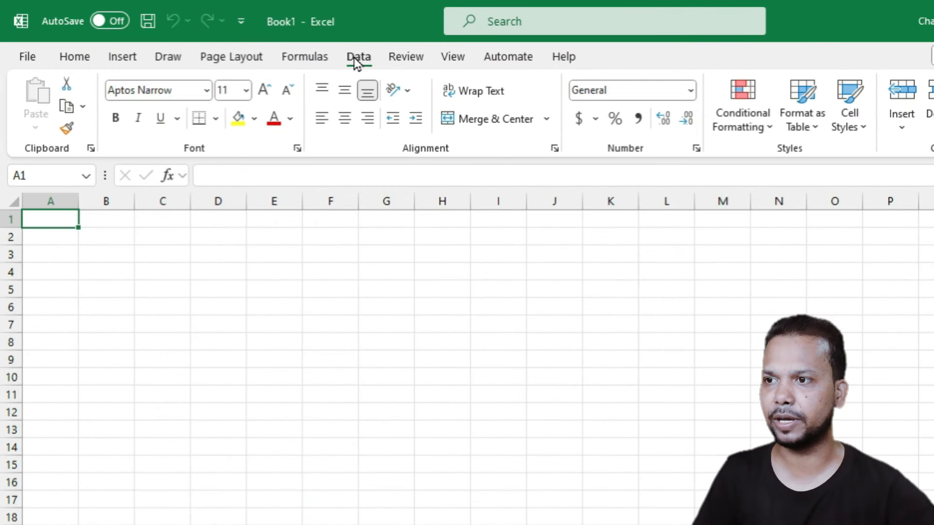
{"action": "left_click", "coordinate": [354, 57]}
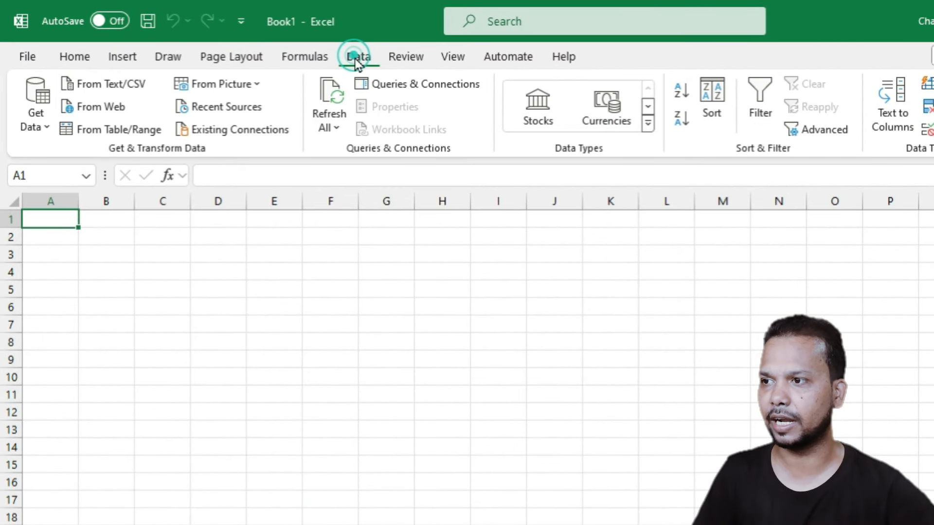
{"action": "left_click", "coordinate": [44, 110]}
{"action": "mouse_move", "coordinate": [92, 161]}
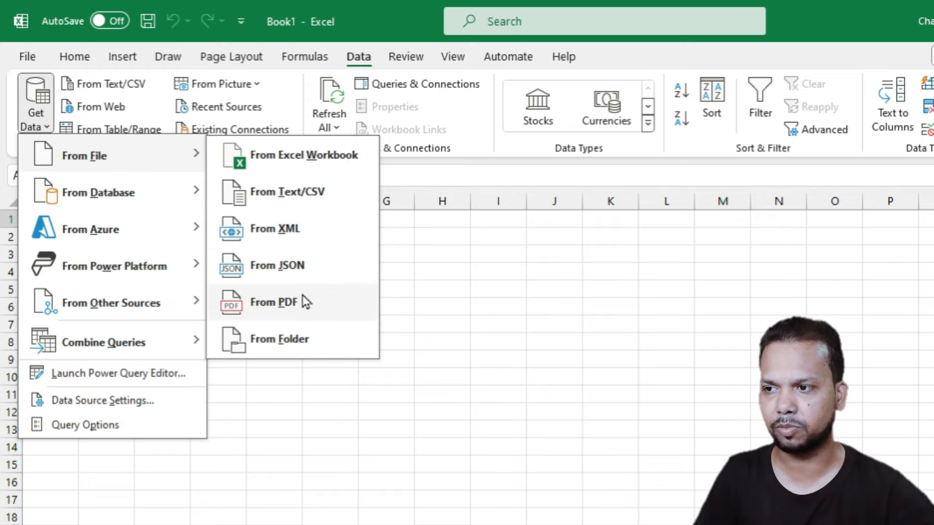
{"action": "left_click", "coordinate": [328, 308]}
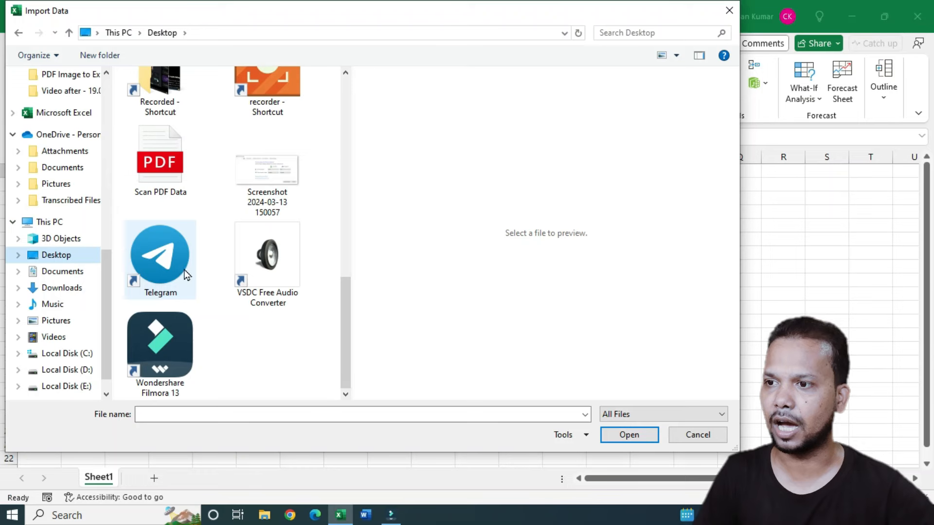
{"action": "scroll", "coordinate": [204, 282], "scroll_direction": "up", "scroll_amount": 5}
{"action": "left_click", "coordinate": [155, 335]}
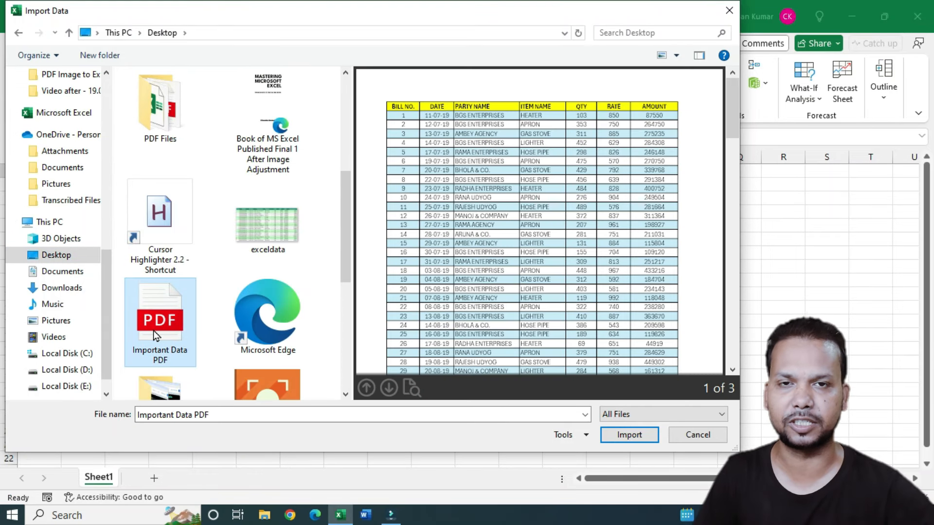
{"action": "left_click", "coordinate": [641, 441]}
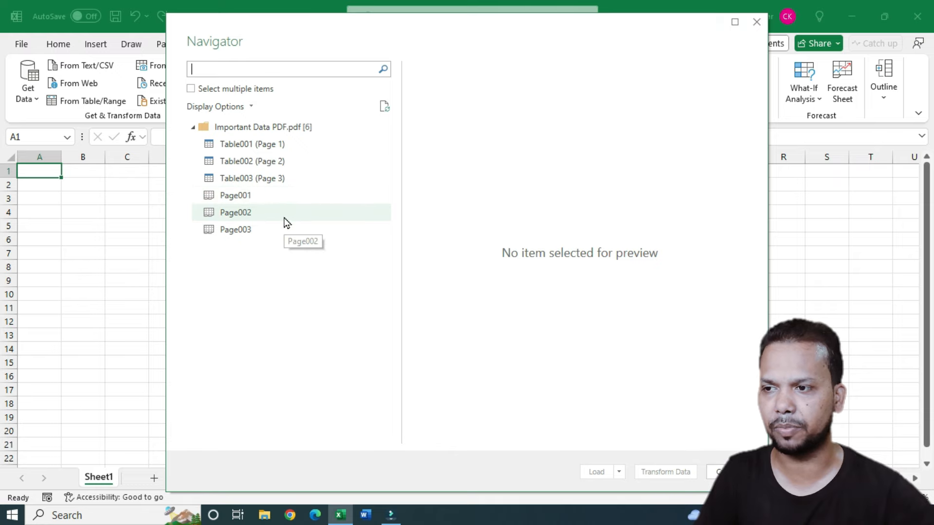
Preview the detected pages and tables of Important Data PDF in the Navigator to compare their contents
{"action": "left_click", "coordinate": [273, 195]}
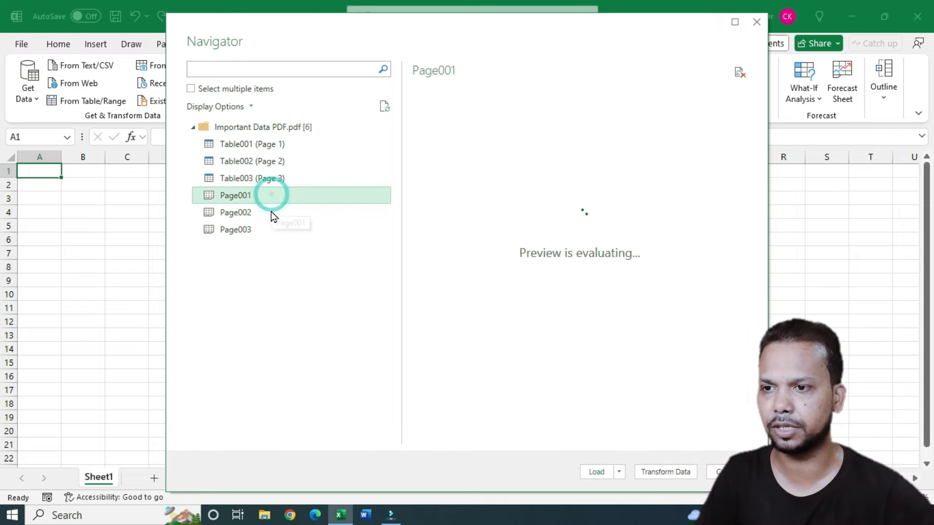
{"action": "scroll", "coordinate": [537, 246], "scroll_direction": "down", "scroll_amount": 7}
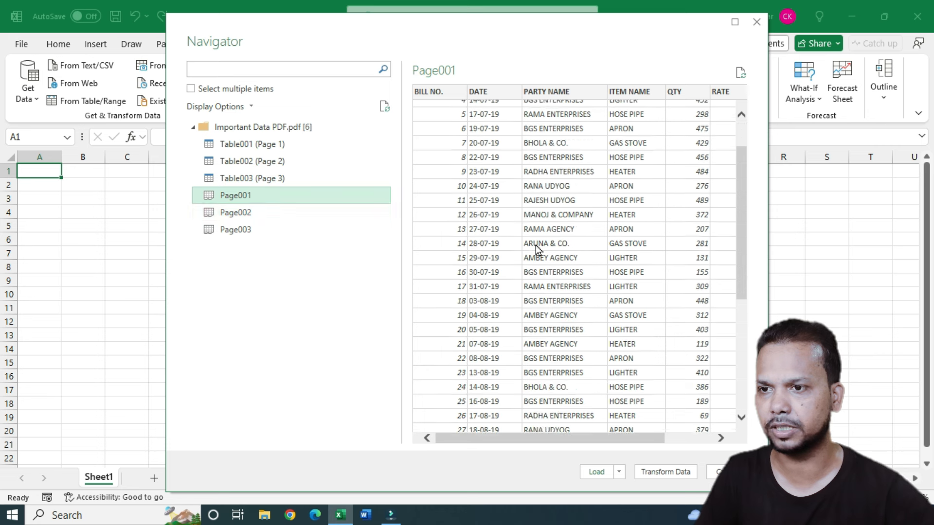
{"action": "left_click", "coordinate": [260, 216]}
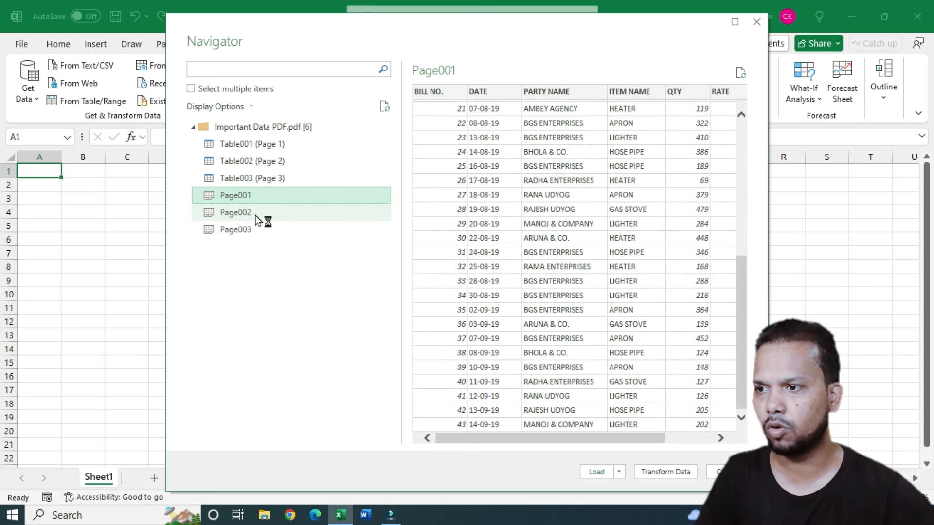
{"action": "left_click", "coordinate": [257, 230]}
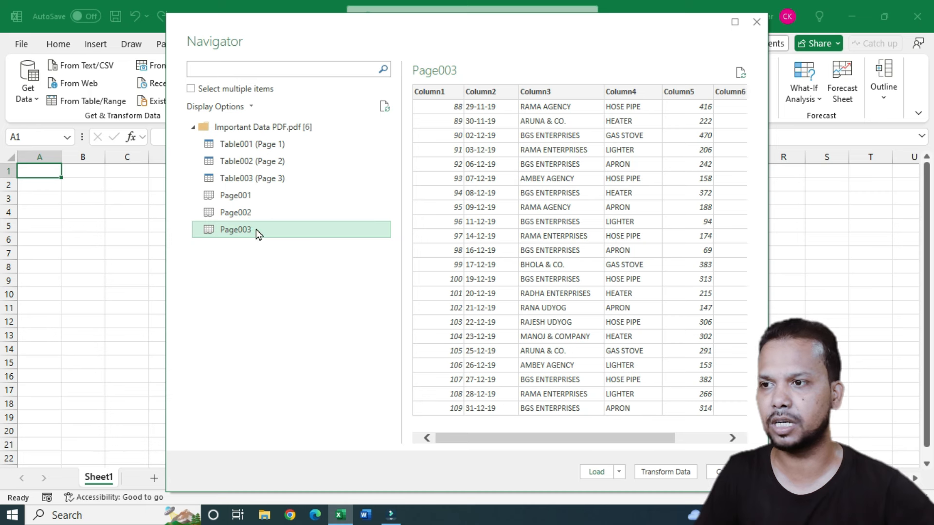
{"action": "left_click", "coordinate": [264, 145]}
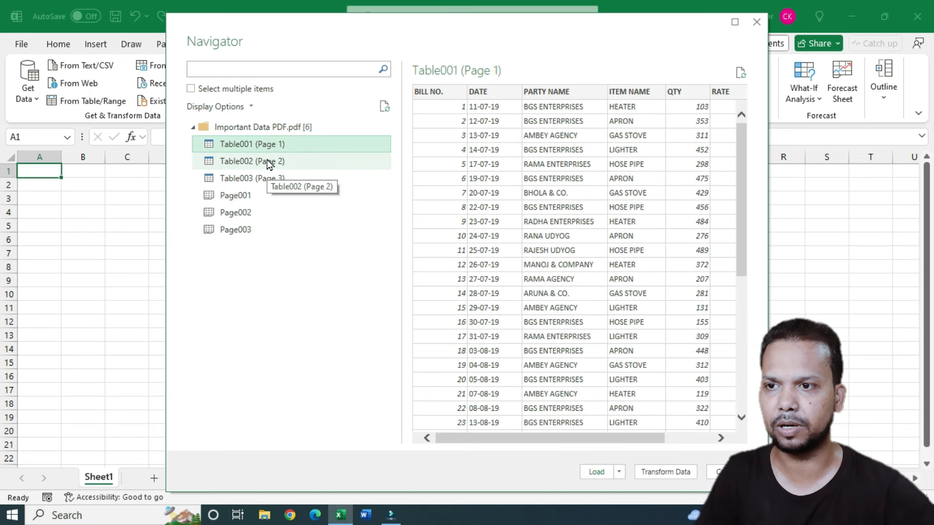
{"action": "left_click", "coordinate": [266, 163]}
{"action": "left_click", "coordinate": [265, 181]}
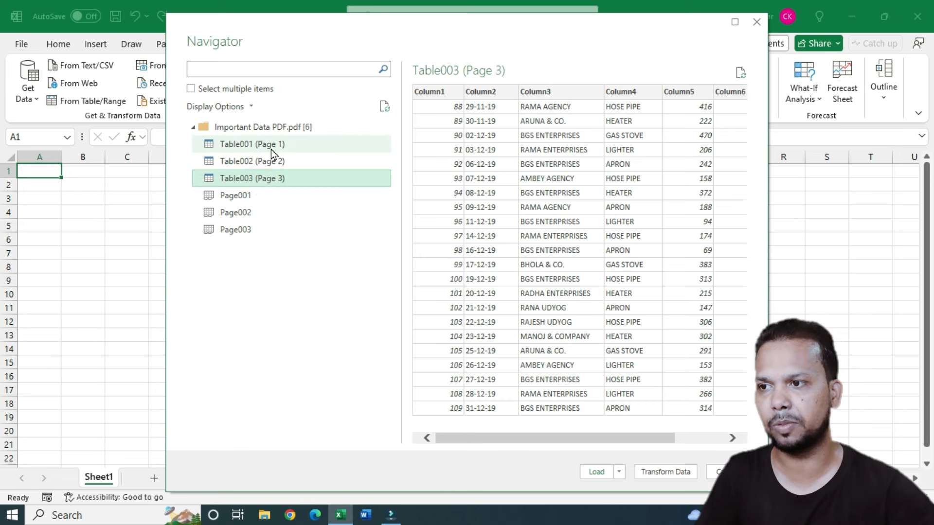
{"action": "left_click", "coordinate": [265, 202]}
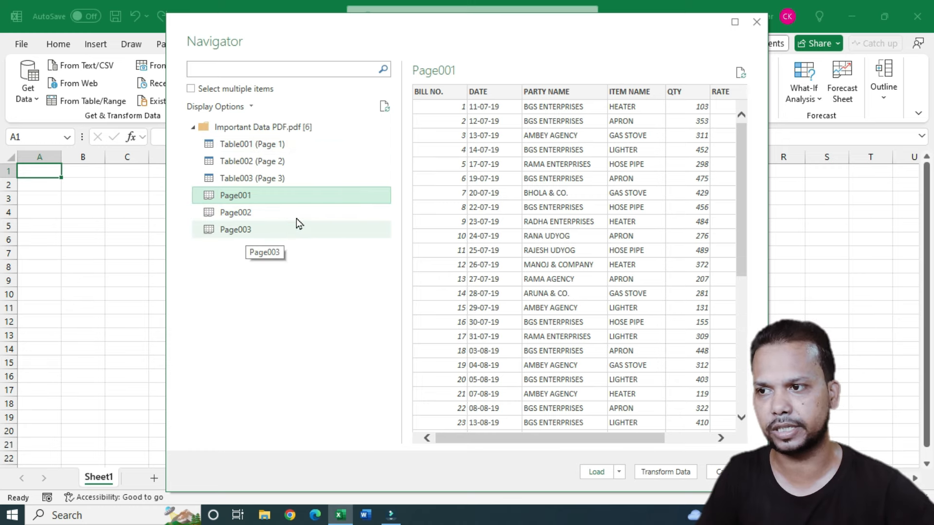
{"action": "left_click", "coordinate": [243, 229]}
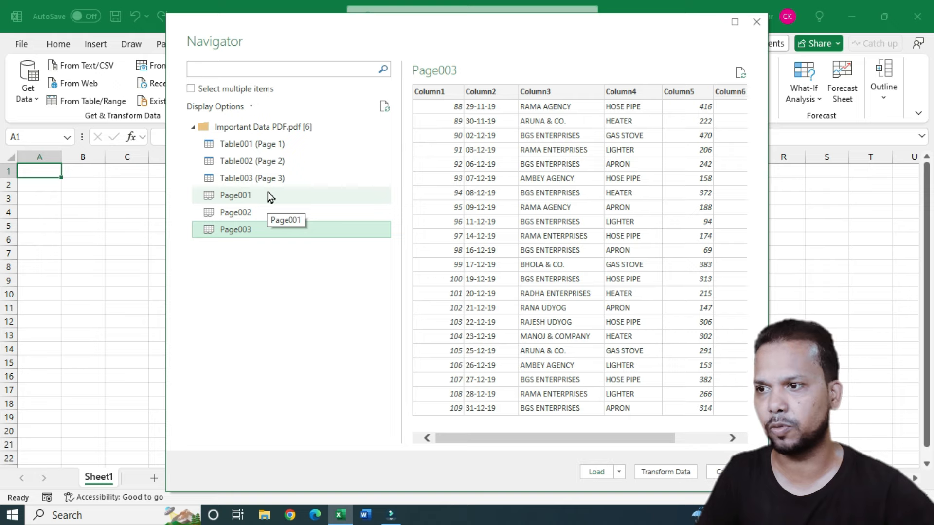
Enable selecting multiple items in the Navigator and include Page001, Page002 and Page003
{"action": "left_click", "coordinate": [191, 89]}
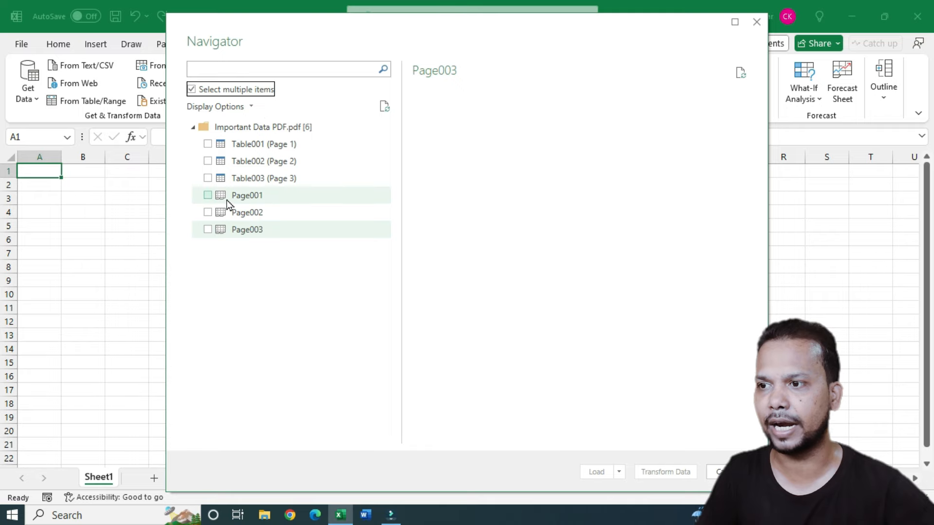
{"action": "left_click", "coordinate": [208, 196]}
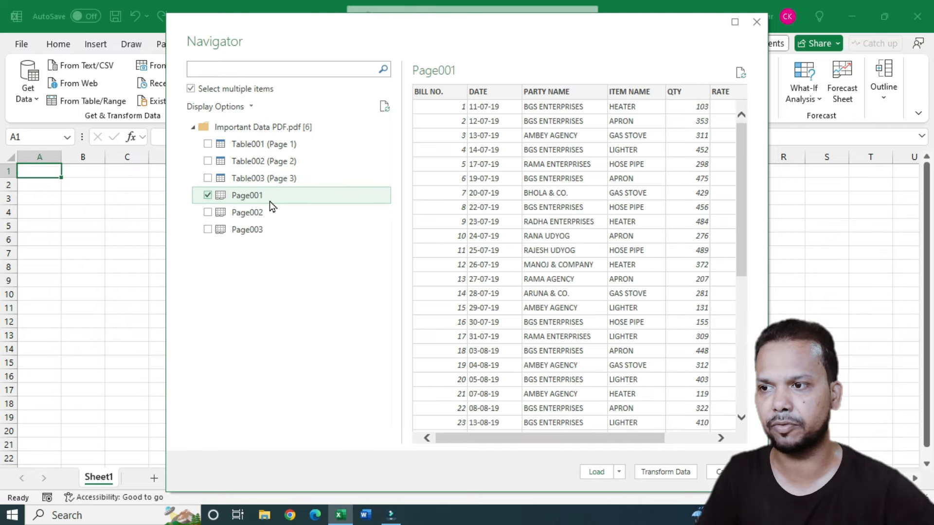
{"action": "left_click", "coordinate": [208, 212]}
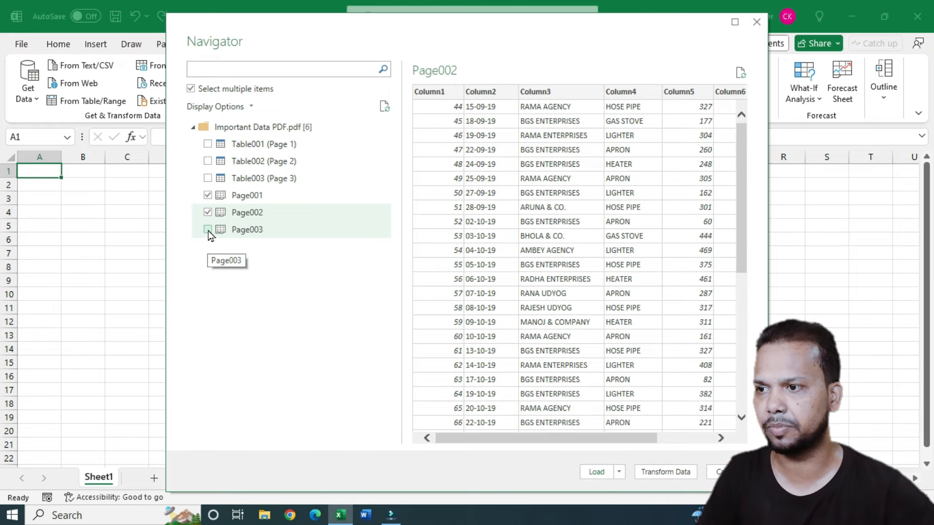
{"action": "left_click", "coordinate": [208, 231]}
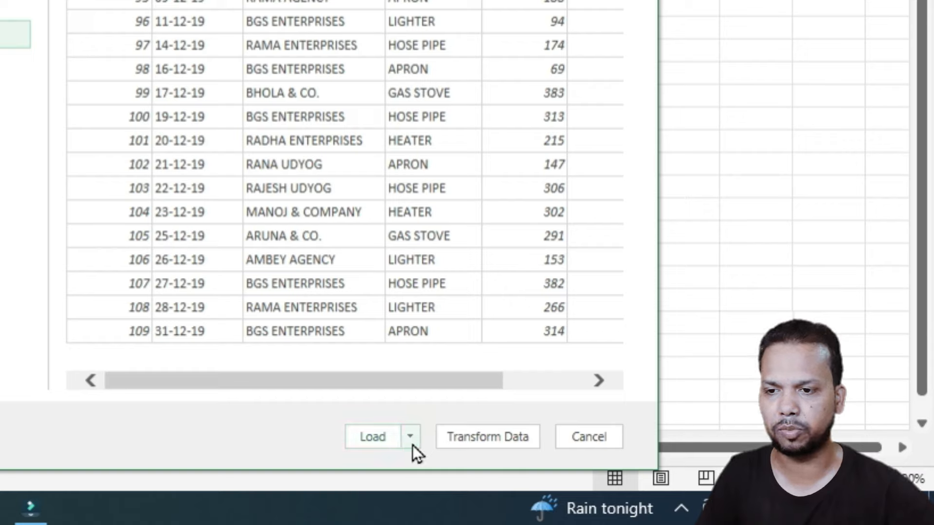
Load the selected pages as tables on new worksheets with the data added to the Data Model
{"action": "left_click", "coordinate": [411, 440]}
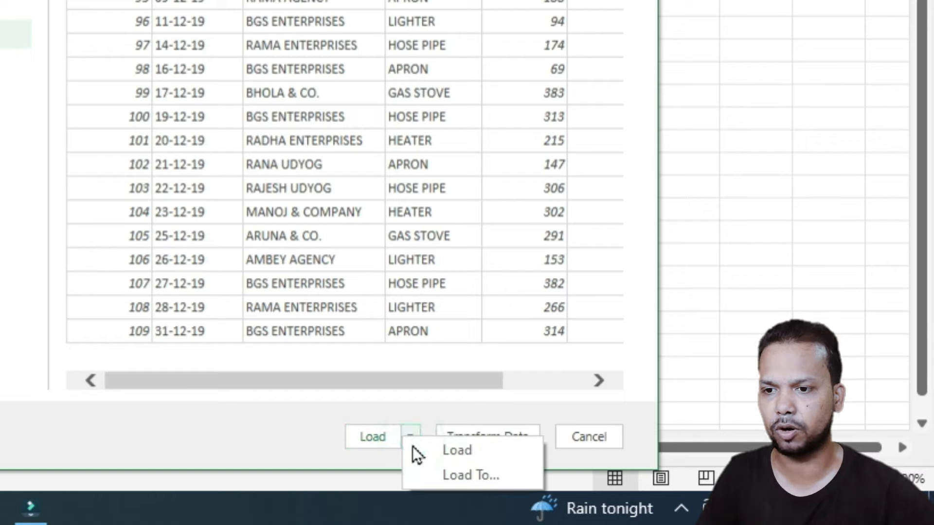
{"action": "left_click", "coordinate": [510, 480]}
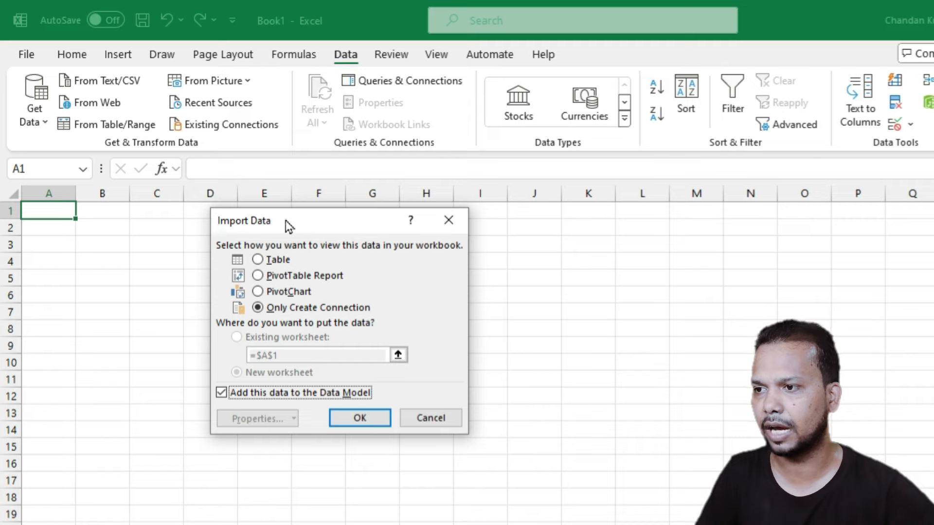
{"action": "left_click", "coordinate": [257, 260]}
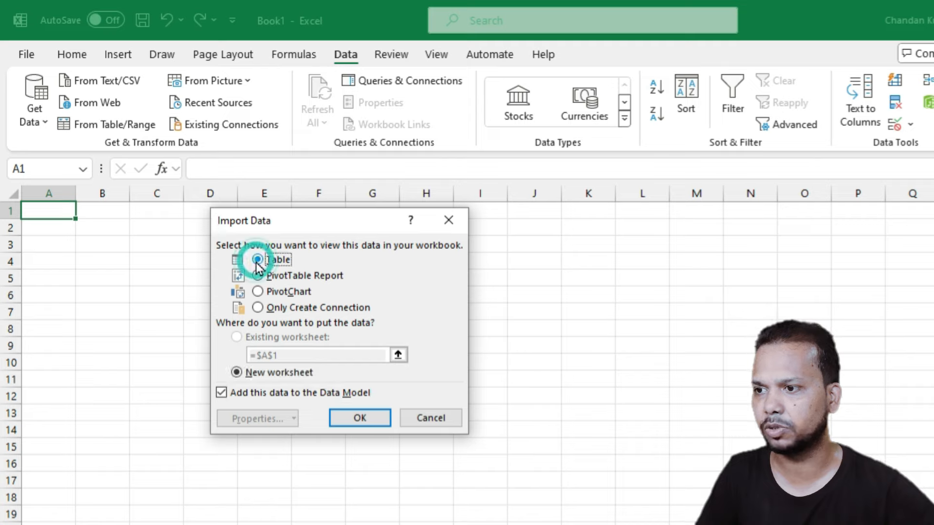
{"action": "left_click", "coordinate": [354, 418]}
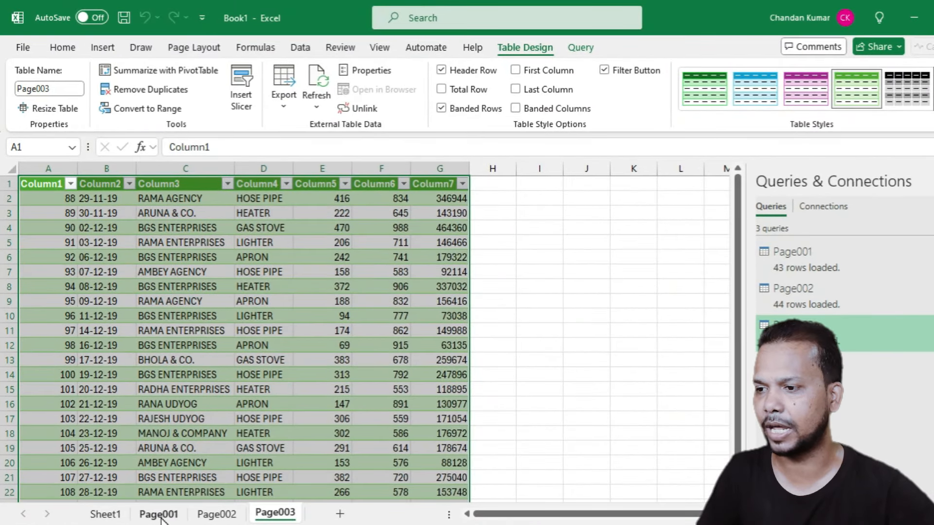
Review the imported tables on the Page001, Page002 and Page003 sheets
{"action": "left_click", "coordinate": [162, 517]}
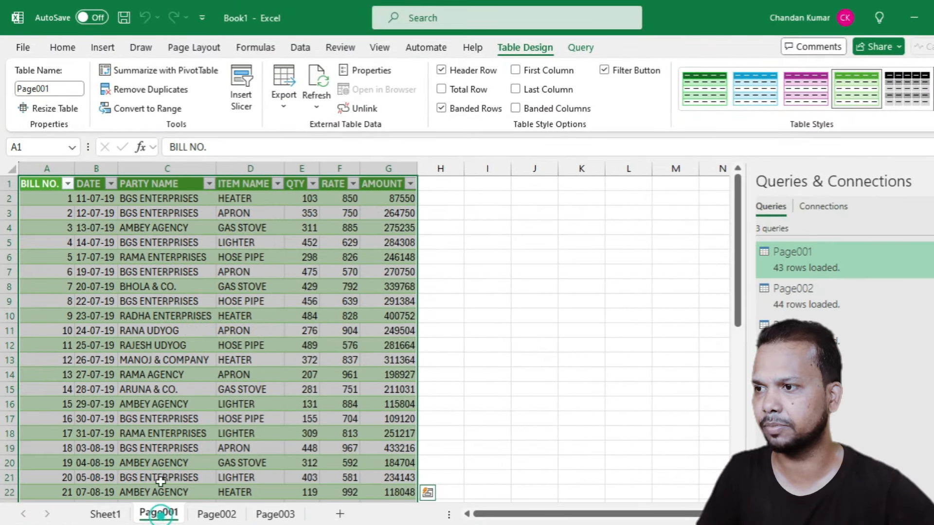
{"action": "left_click", "coordinate": [160, 389]}
{"action": "left_click", "coordinate": [217, 516]}
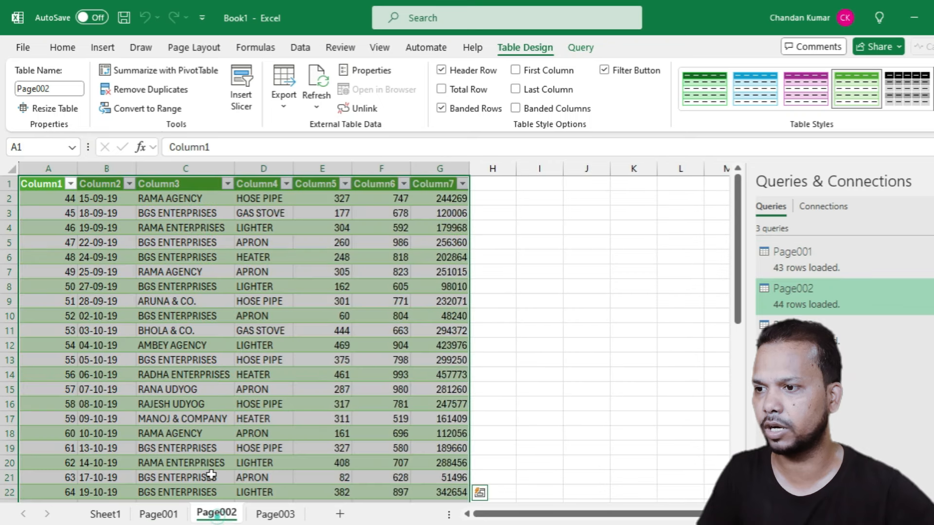
{"action": "left_click", "coordinate": [207, 406]}
{"action": "left_click", "coordinate": [275, 515]}
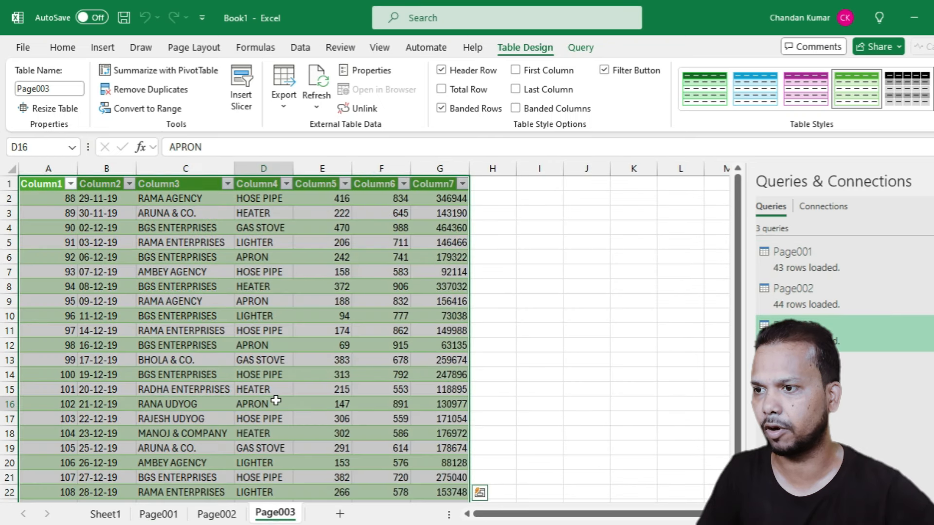
{"action": "left_click", "coordinate": [342, 315]}
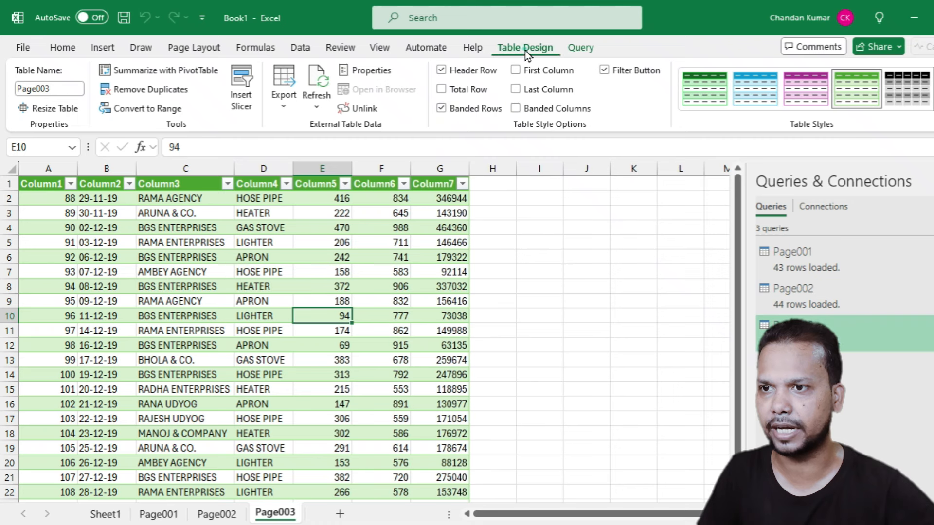
Apply the purple banded table style to the tables on the Page003, Page002 and Page001 sheets
{"action": "left_click", "coordinate": [804, 88]}
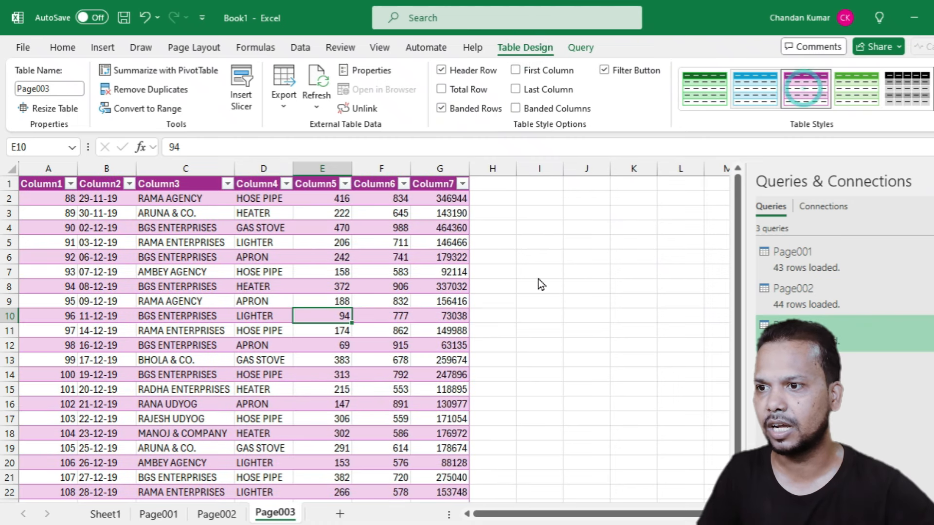
{"action": "left_click", "coordinate": [217, 514]}
{"action": "left_click", "coordinate": [322, 344]}
{"action": "left_click", "coordinate": [803, 89]}
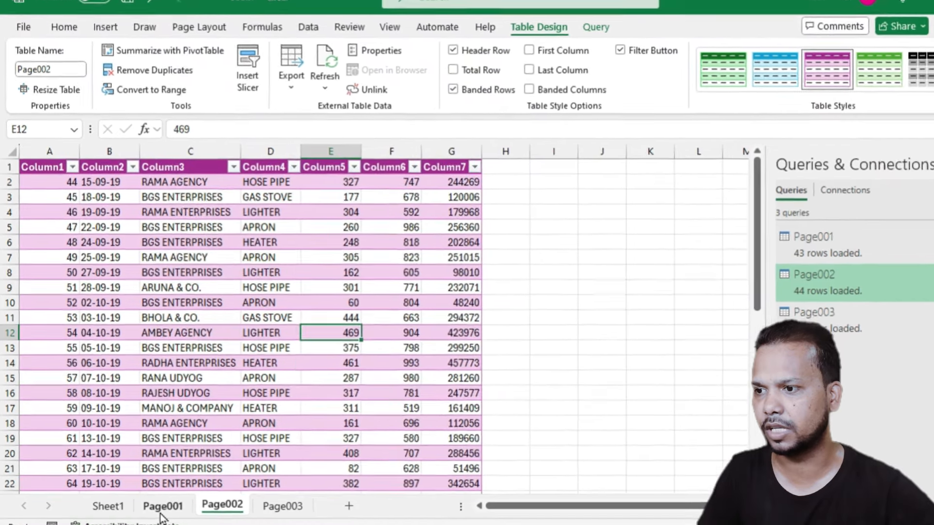
{"action": "left_click", "coordinate": [158, 513]}
{"action": "left_click", "coordinate": [908, 7]}
{"action": "left_click", "coordinate": [109, 198]}
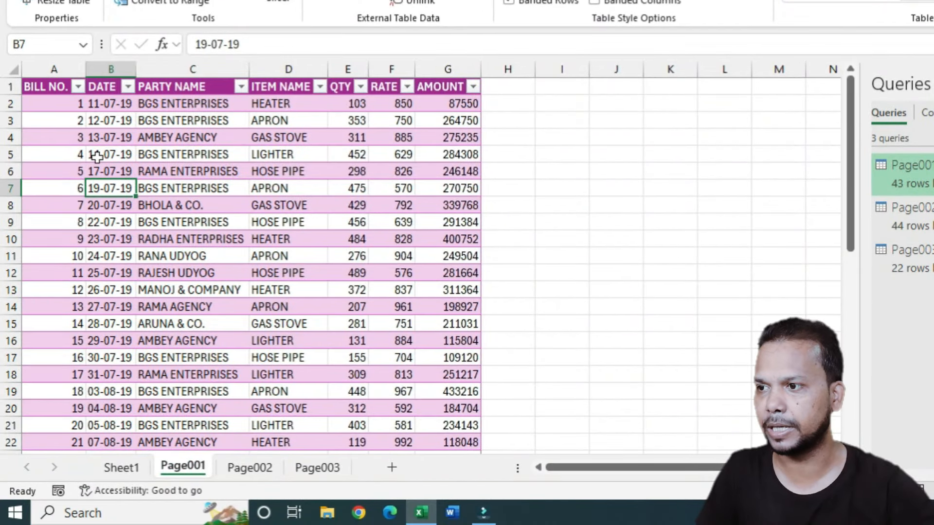
Compare the header row of the Page001 table with the column headings on the Page002 and Page003 sheets
{"action": "left_click", "coordinate": [92, 151]}
{"action": "left_click", "coordinate": [45, 87]}
{"action": "left_click_drag", "start_coordinate": [44, 88], "coordinate": [449, 87]}
{"action": "left_click", "coordinate": [128, 138]}
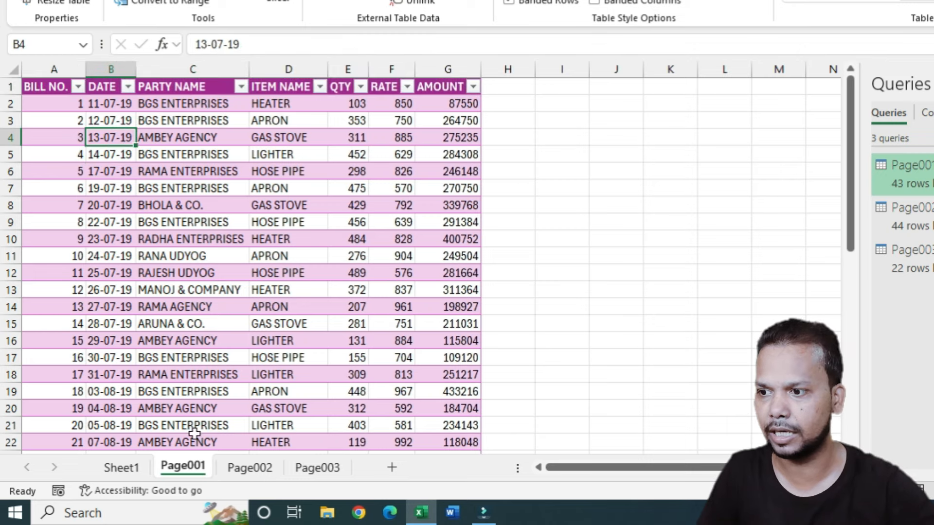
{"action": "left_click", "coordinate": [249, 468]}
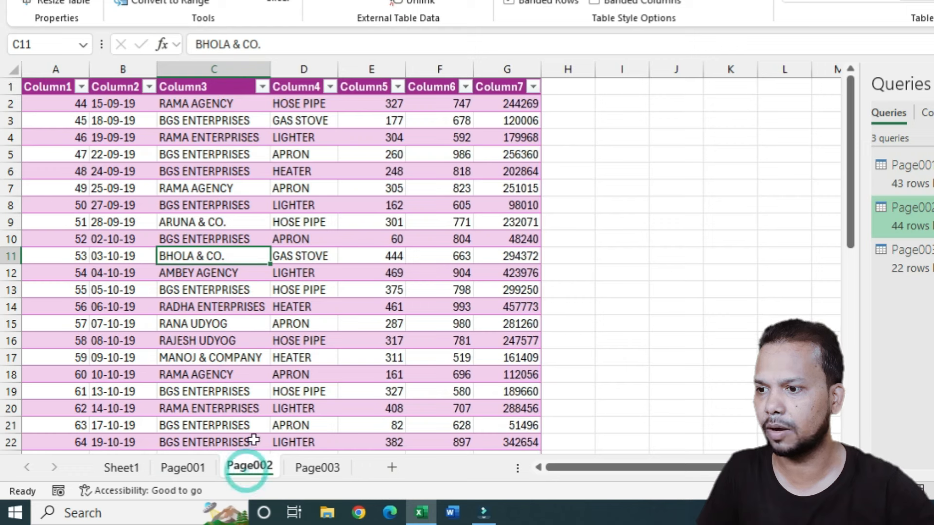
{"action": "left_click", "coordinate": [211, 291]}
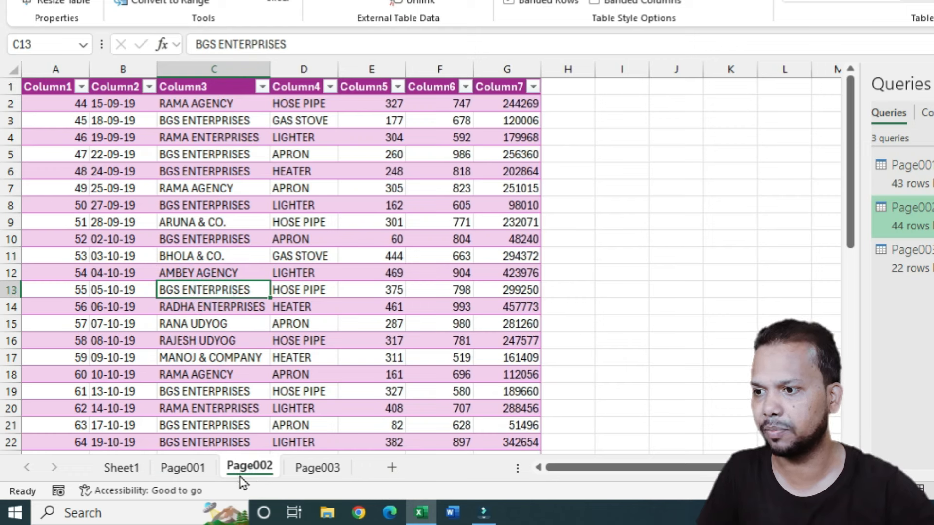
{"action": "left_click", "coordinate": [307, 472]}
{"action": "left_click", "coordinate": [249, 466]}
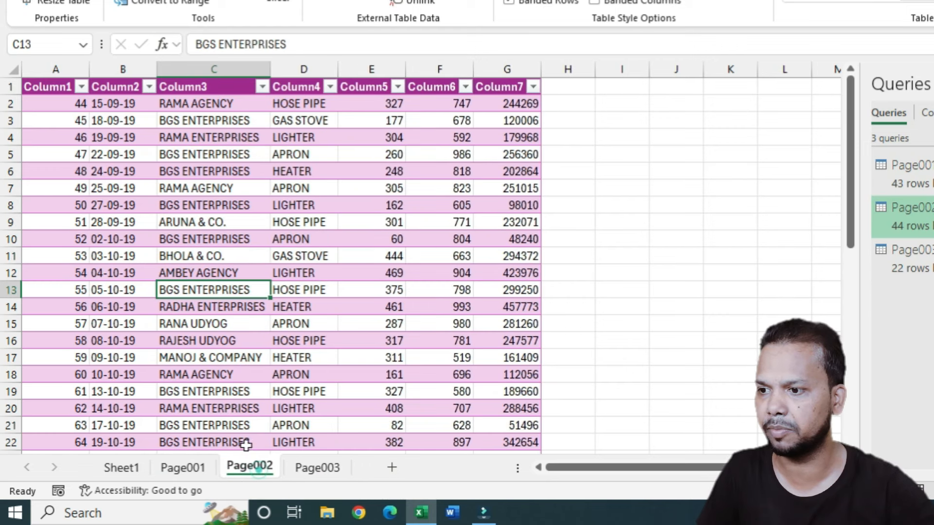
{"action": "left_click", "coordinate": [191, 255]}
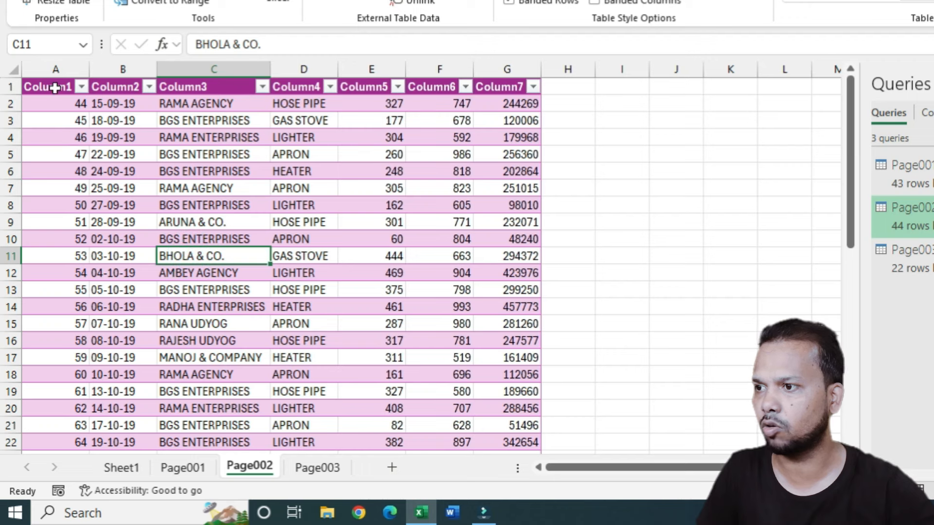
{"action": "left_click", "coordinate": [125, 88]}
{"action": "left_click", "coordinate": [184, 80]}
{"action": "left_click", "coordinate": [309, 90]}
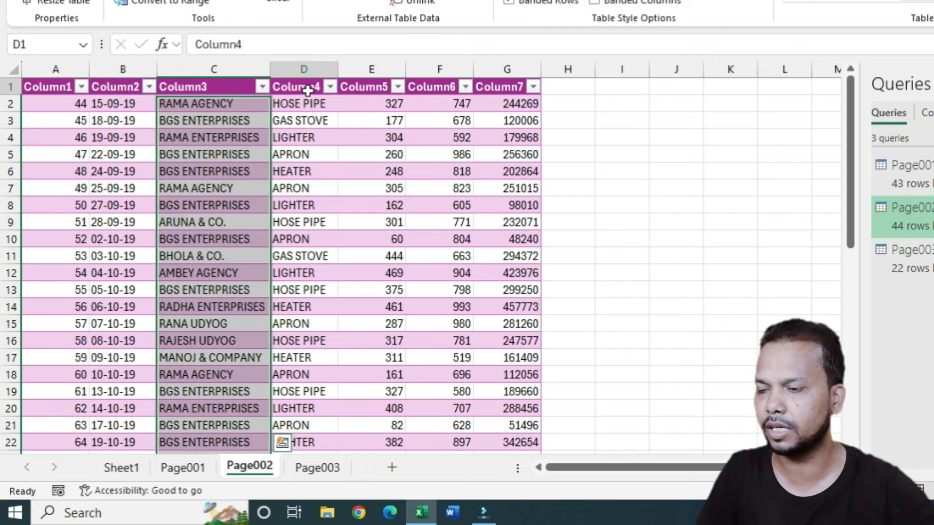
{"action": "left_click", "coordinate": [359, 91]}
{"action": "left_click", "coordinate": [427, 88]}
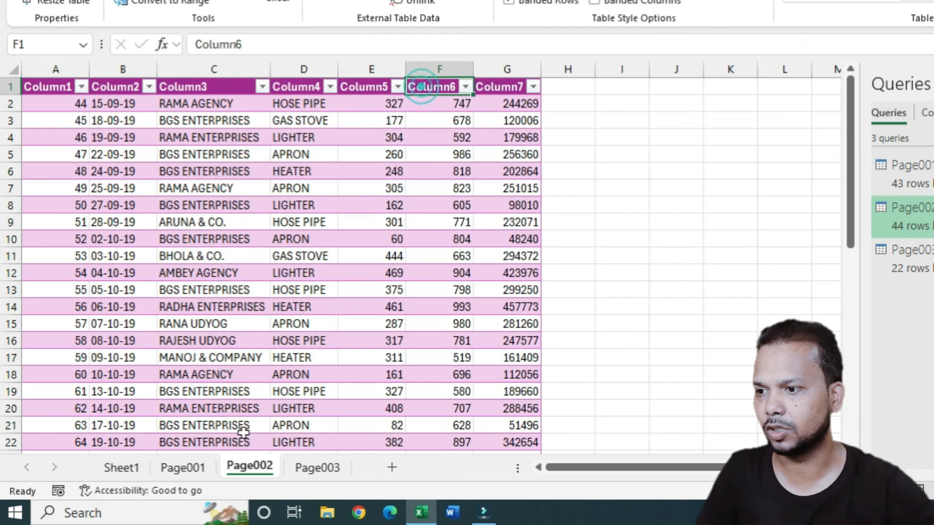
Copy the header row from BILL NO. to AMOUNT on Page001 and paste it over the Page002 headers from A1
{"action": "left_click", "coordinate": [177, 465]}
{"action": "left_click", "coordinate": [192, 304]}
{"action": "left_click_drag", "start_coordinate": [45, 88], "coordinate": [474, 75]}
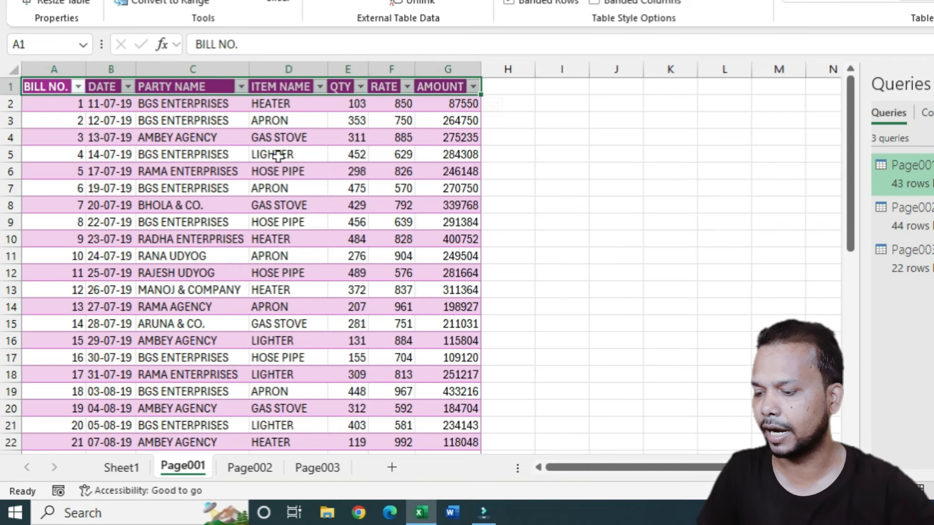
{"action": "key", "text": "ctrl+c"}
{"action": "left_click", "coordinate": [249, 467]}
{"action": "left_click", "coordinate": [43, 85]}
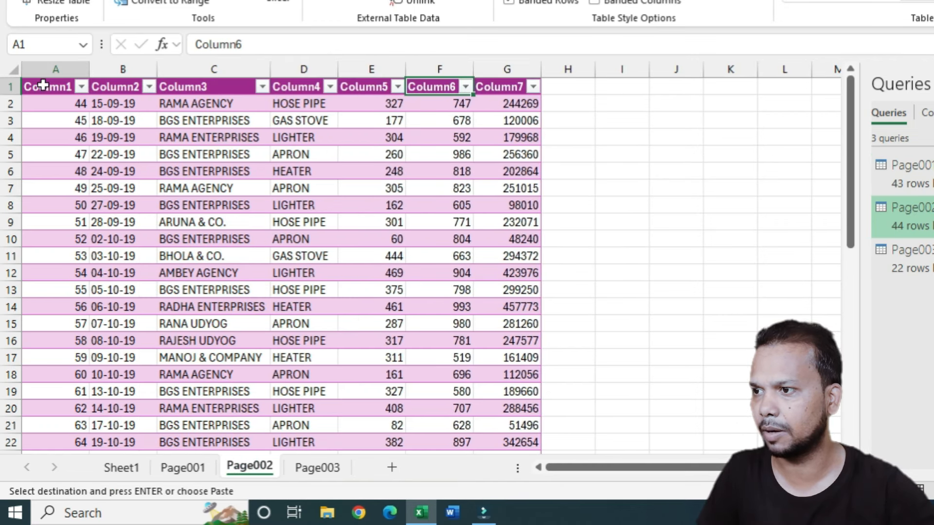
{"action": "key", "text": "ctrl+v"}
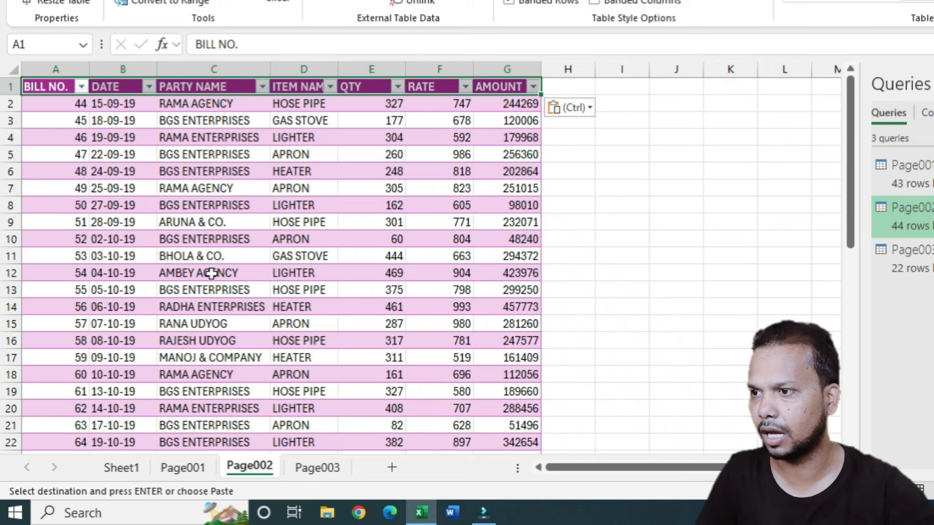
Paste the same copied headings over the Page003 table's header row, starting at A1
{"action": "left_click", "coordinate": [310, 477]}
{"action": "left_click", "coordinate": [54, 85]}
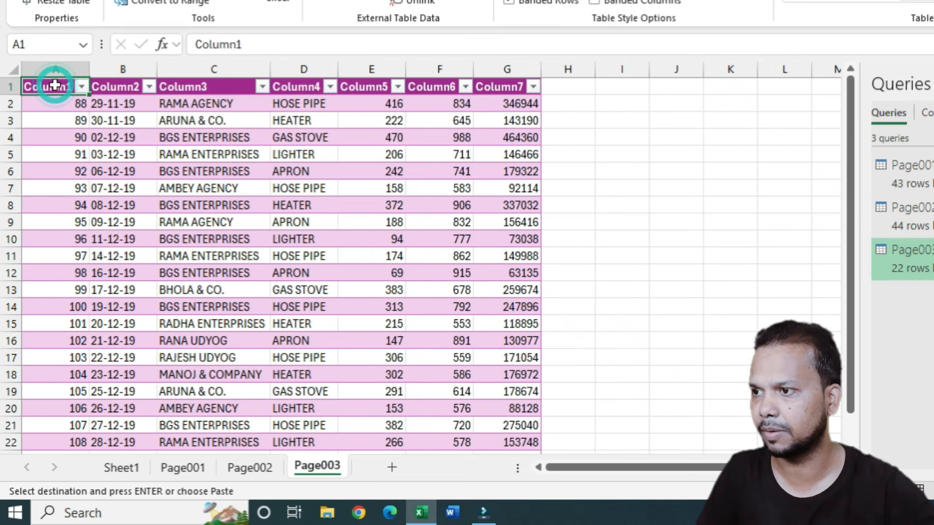
{"action": "key", "text": "ctrl+v"}
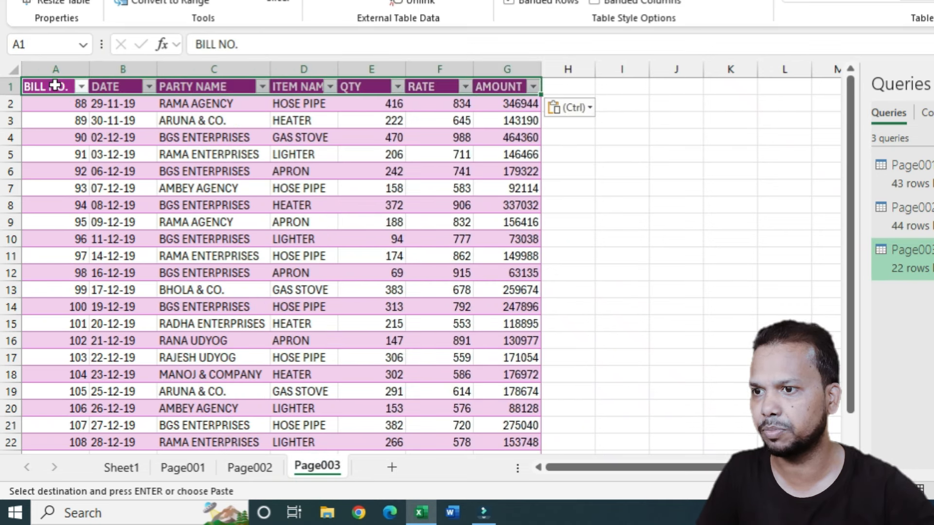
{"action": "left_click", "coordinate": [298, 158]}
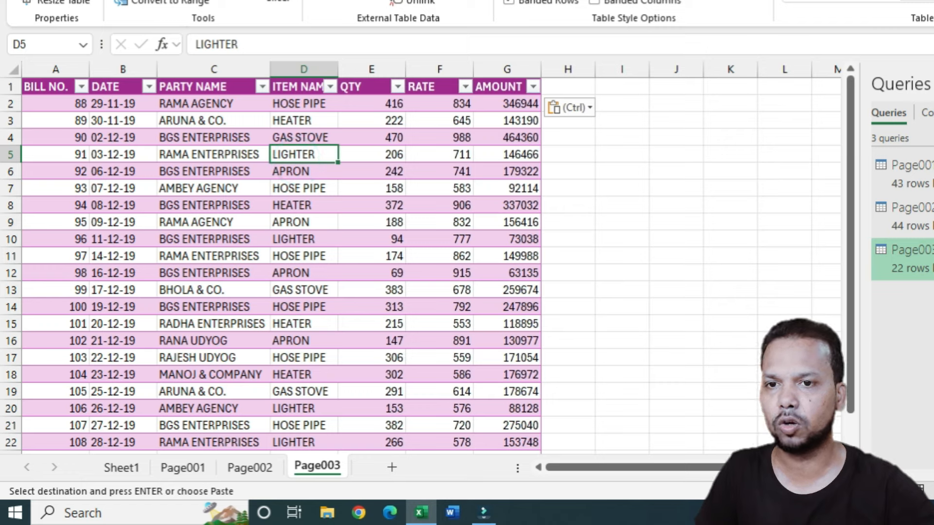
Close the Queries & Connections pane to give the Page003 table more room
{"action": "left_click", "coordinate": [933, 88]}
{"action": "left_click", "coordinate": [196, 139]}
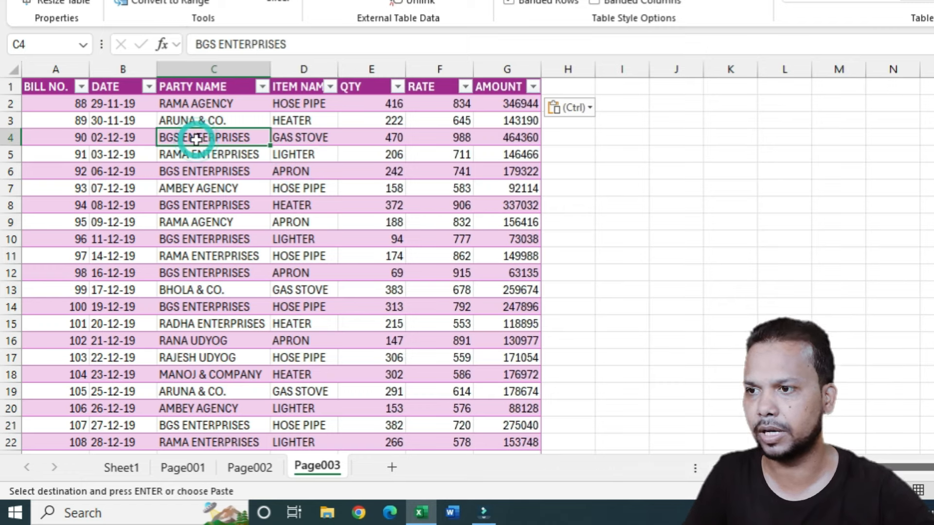
{"action": "left_click", "coordinate": [336, 193]}
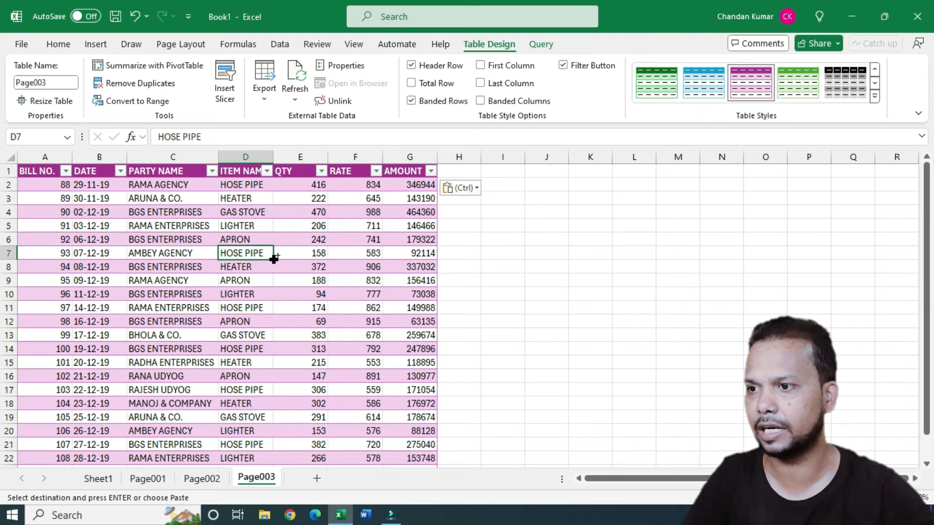
Create a new blank workbook and start importing data from a picture file
{"action": "key", "text": "ctrl+n"}
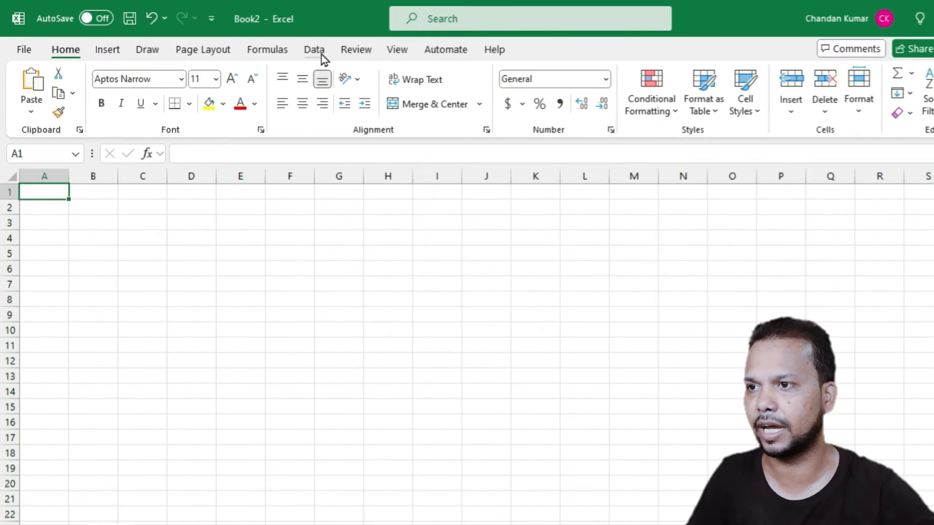
{"action": "left_click", "coordinate": [321, 54]}
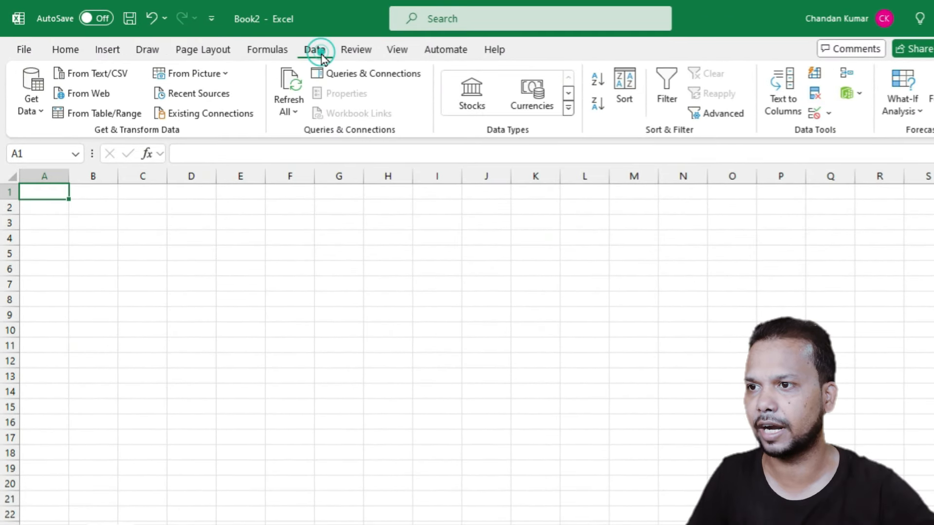
{"action": "left_click", "coordinate": [32, 105]}
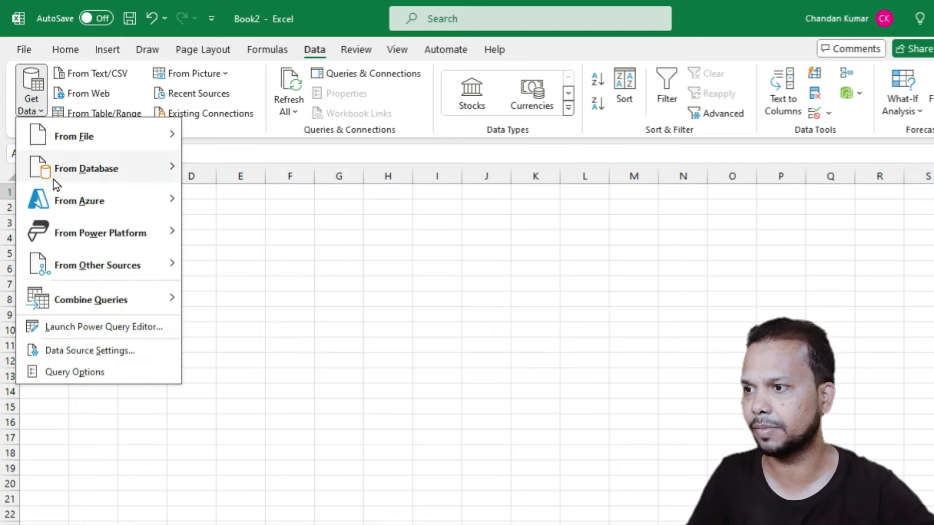
{"action": "mouse_move", "coordinate": [112, 276]}
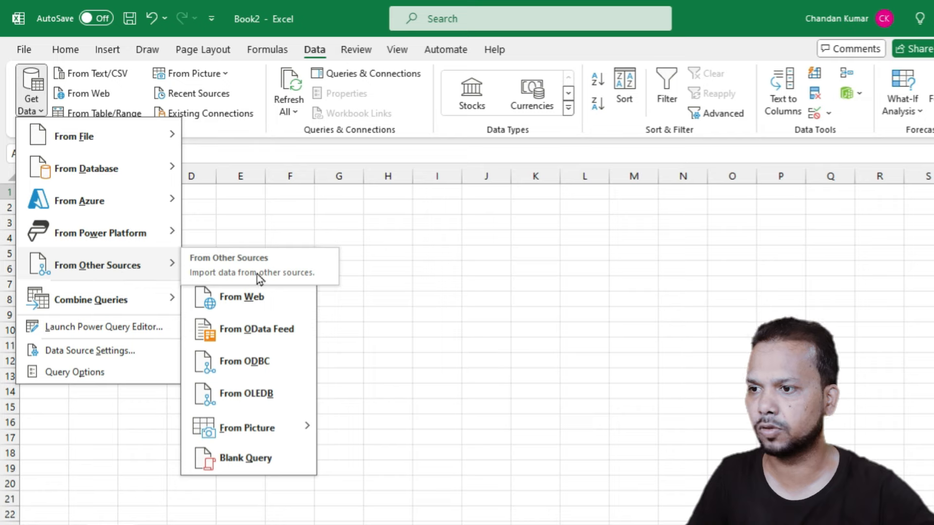
{"action": "mouse_move", "coordinate": [227, 432]}
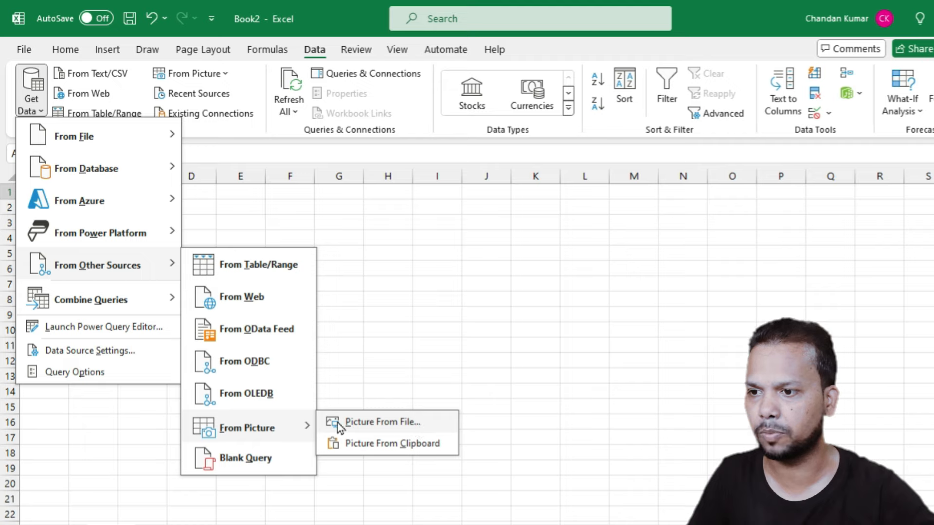
{"action": "left_click", "coordinate": [430, 422]}
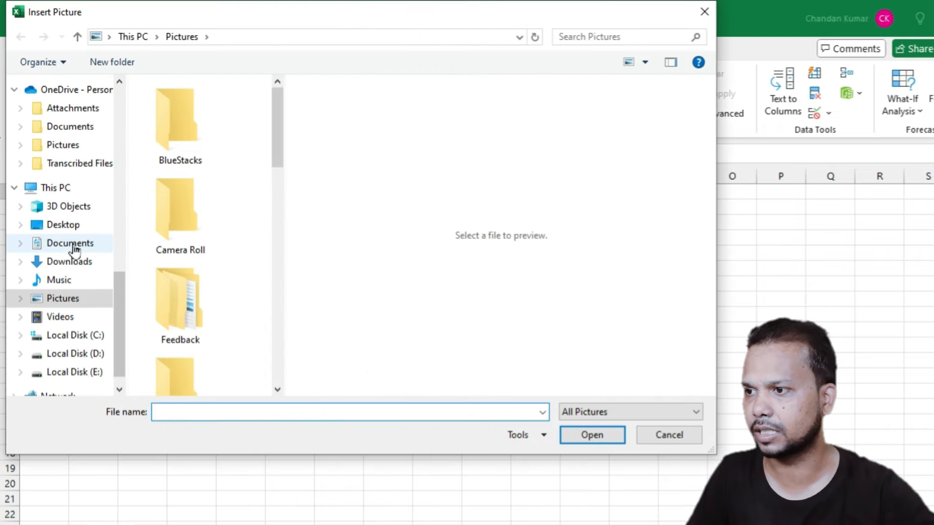
Insert the exceldata picture from the Desktop folder as the source for the data extraction
{"action": "left_click", "coordinate": [63, 224]}
{"action": "scroll", "coordinate": [199, 268], "scroll_direction": "down", "scroll_amount": 5}
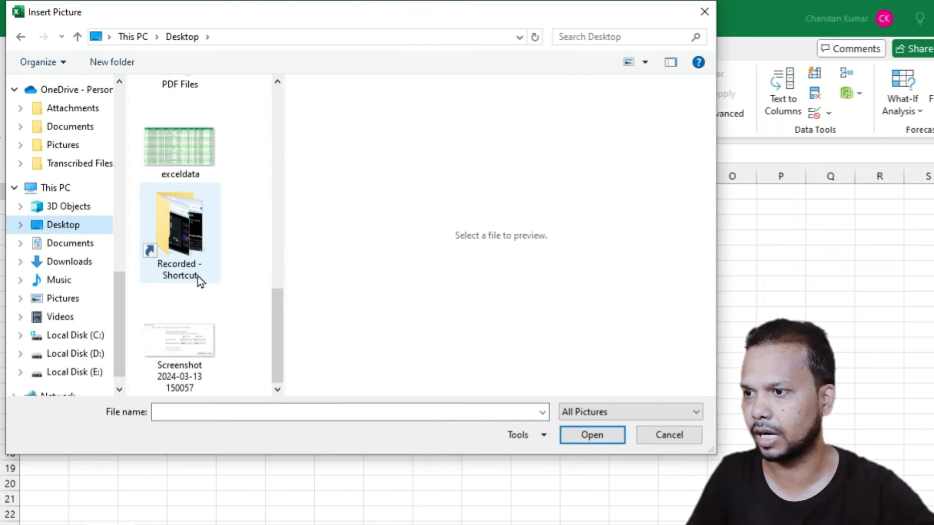
{"action": "left_click", "coordinate": [186, 157]}
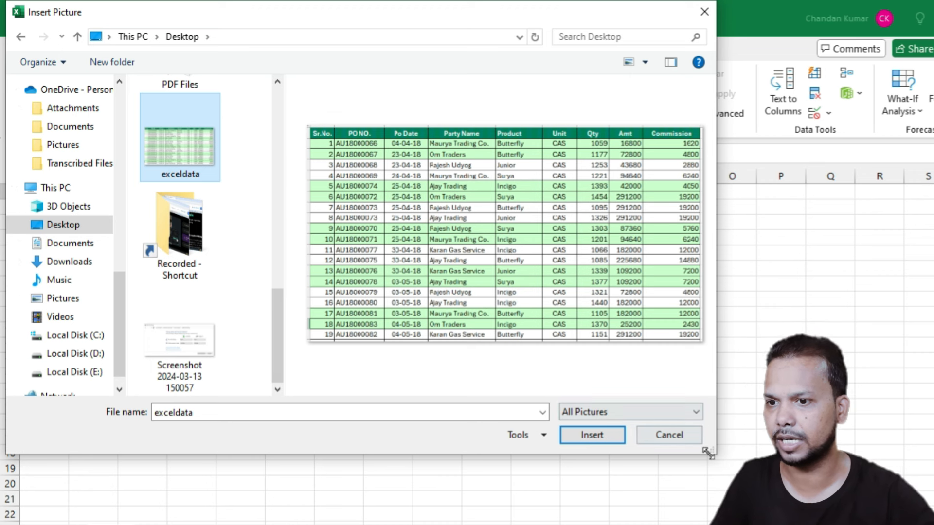
{"action": "left_click_drag", "start_coordinate": [708, 452], "coordinate": [850, 479]}
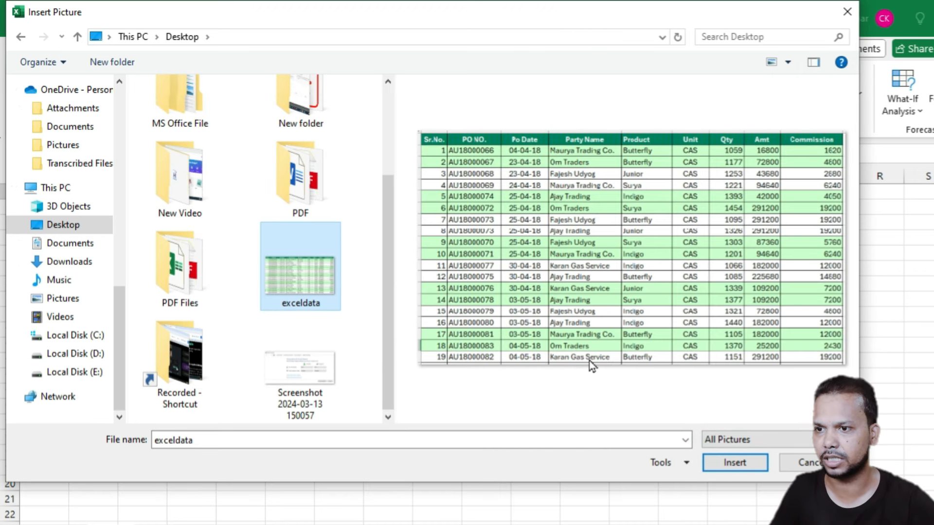
{"action": "left_click", "coordinate": [726, 466]}
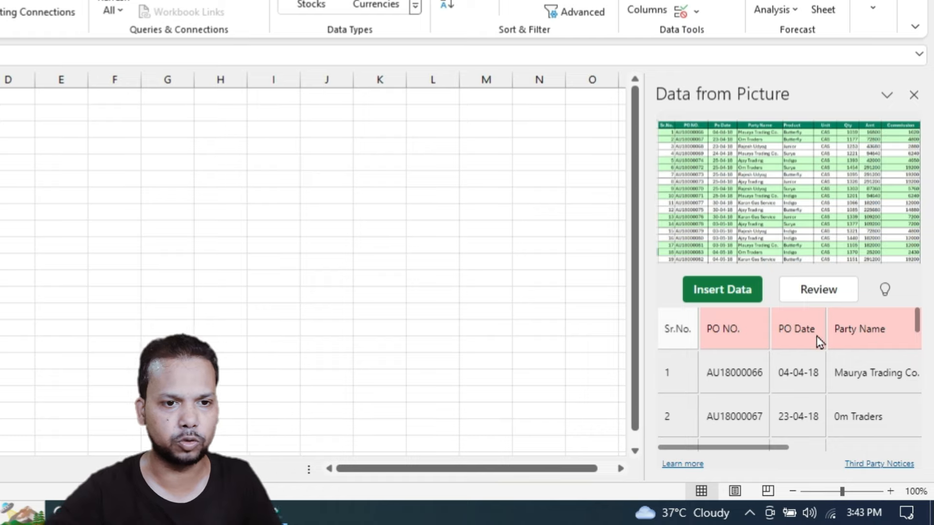
Look through the data extracted from the picture for low-confidence cells and open the review of the flagged items
{"action": "scroll", "coordinate": [827, 360], "scroll_direction": "down", "scroll_amount": 3}
{"action": "scroll", "coordinate": [839, 384], "scroll_direction": "down", "scroll_amount": 8}
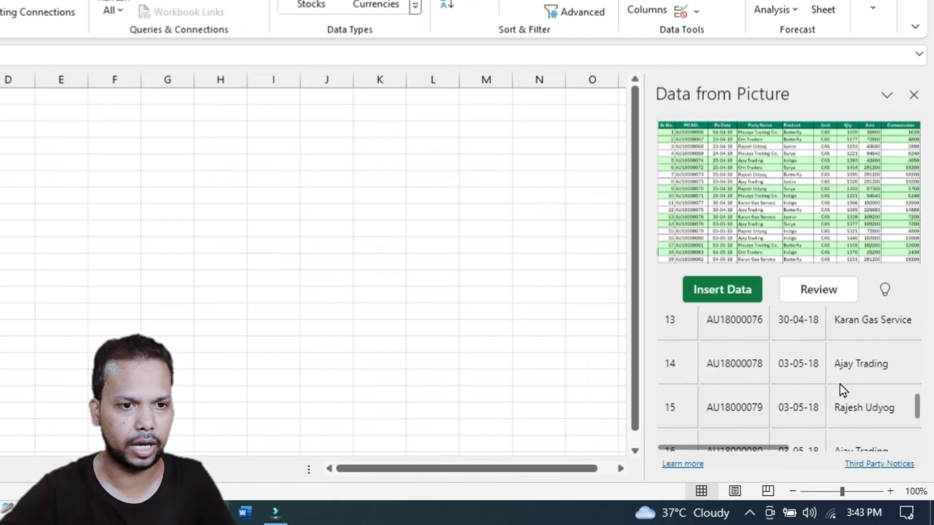
{"action": "scroll", "coordinate": [834, 404], "scroll_direction": "up", "scroll_amount": 1}
{"action": "scroll", "coordinate": [834, 403], "scroll_direction": "up", "scroll_amount": 3}
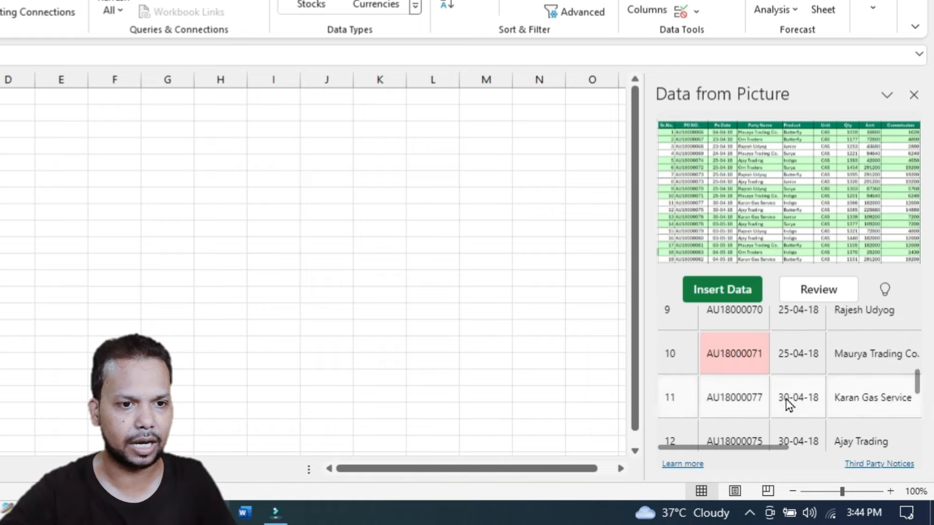
{"action": "mouse_move", "coordinate": [737, 365]}
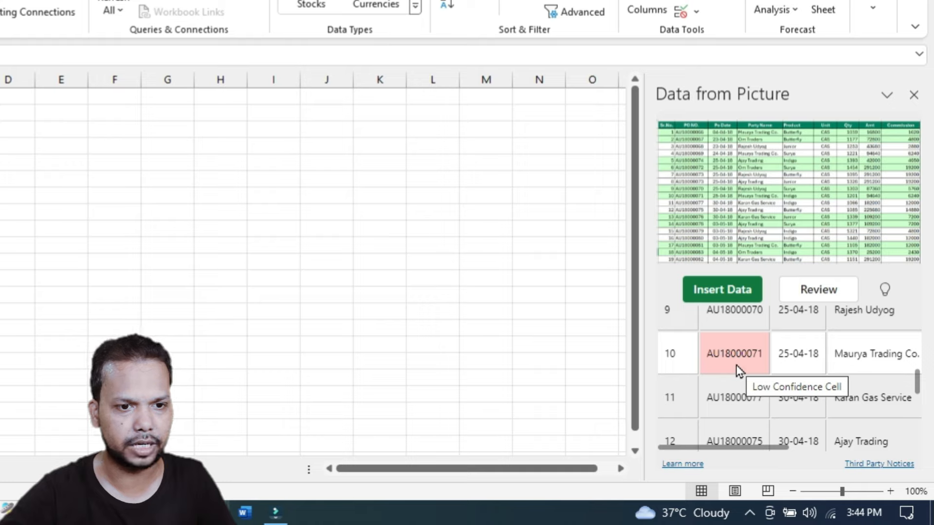
{"action": "scroll", "coordinate": [815, 368], "scroll_direction": "up", "scroll_amount": 7}
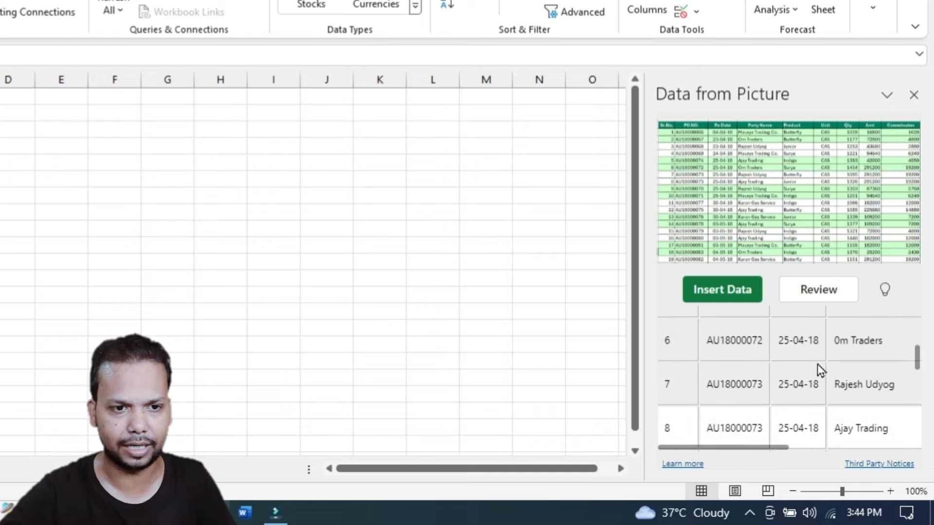
{"action": "scroll", "coordinate": [815, 377], "scroll_direction": "up", "scroll_amount": 2}
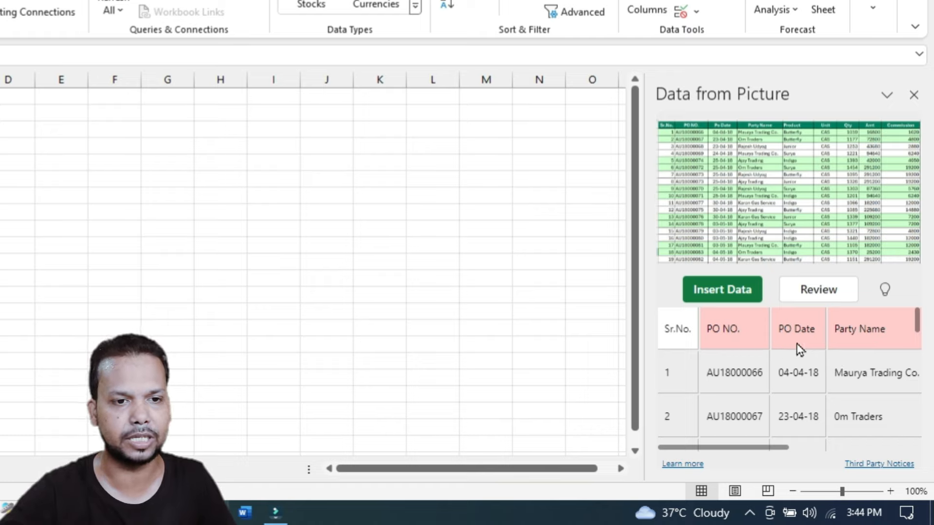
{"action": "left_click", "coordinate": [837, 294]}
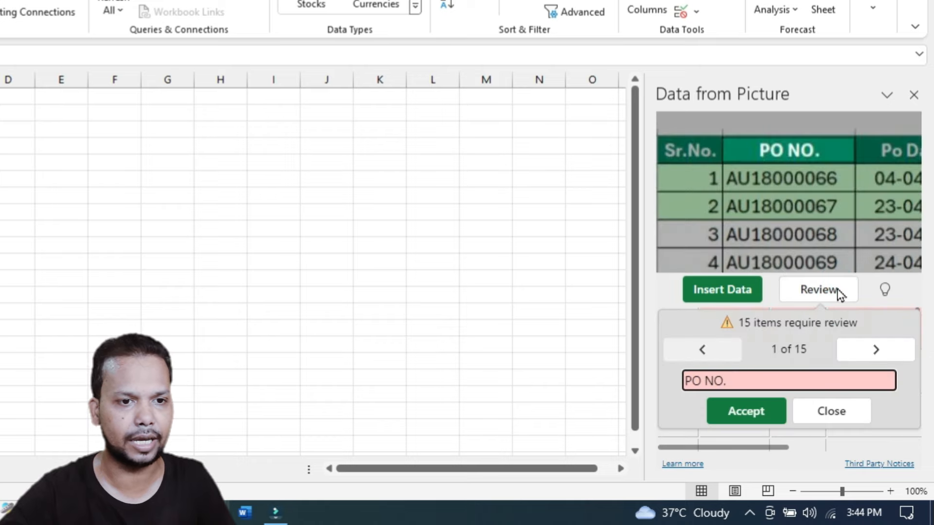
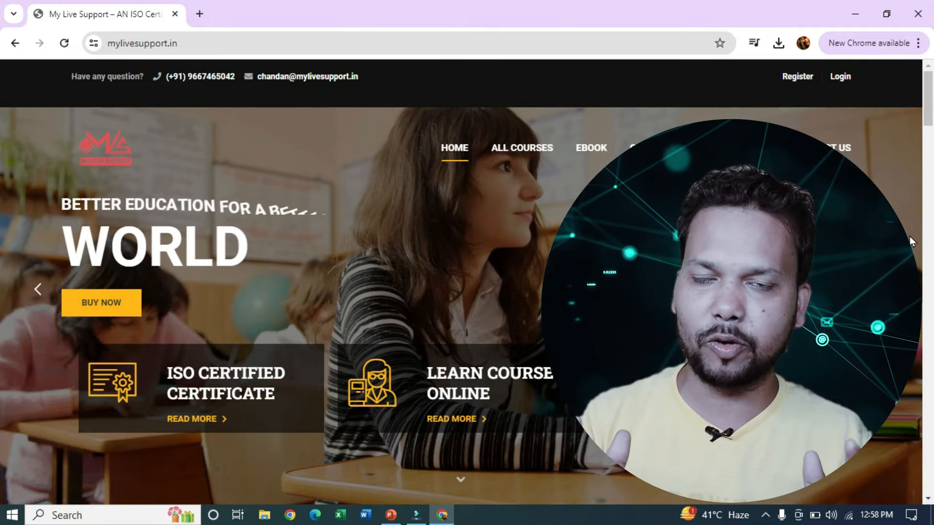
Open the Ultimate Microsoft Office Full Course page on mylivesupport.in and look through its course overview
{"action": "scroll", "coordinate": [909, 236], "scroll_direction": "down", "scroll_amount": 8}
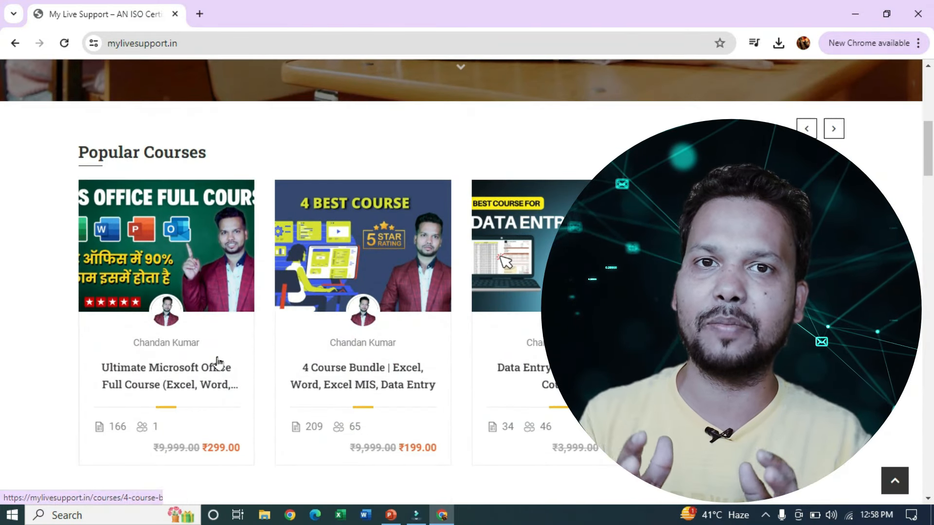
{"action": "left_click", "coordinate": [210, 276]}
{"action": "scroll", "coordinate": [508, 376], "scroll_direction": "down", "scroll_amount": 6}
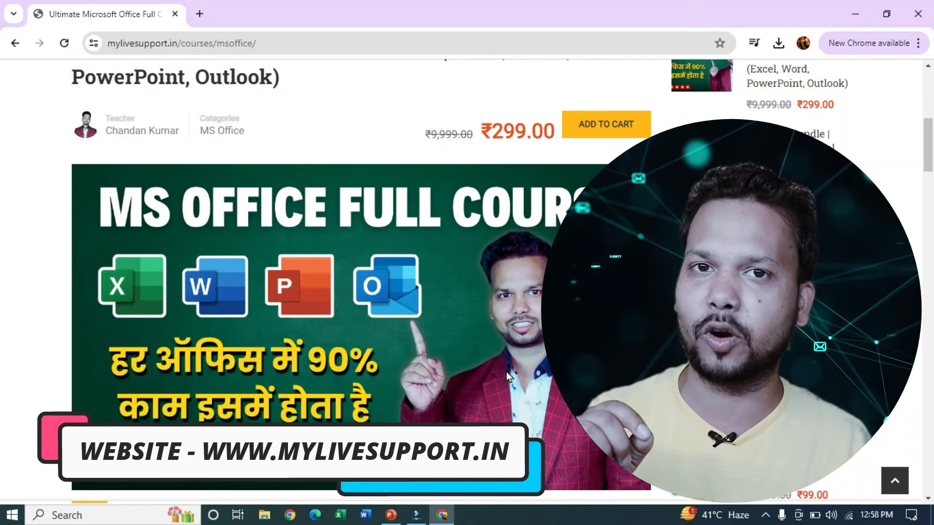
{"action": "scroll", "coordinate": [506, 372], "scroll_direction": "down", "scroll_amount": 9}
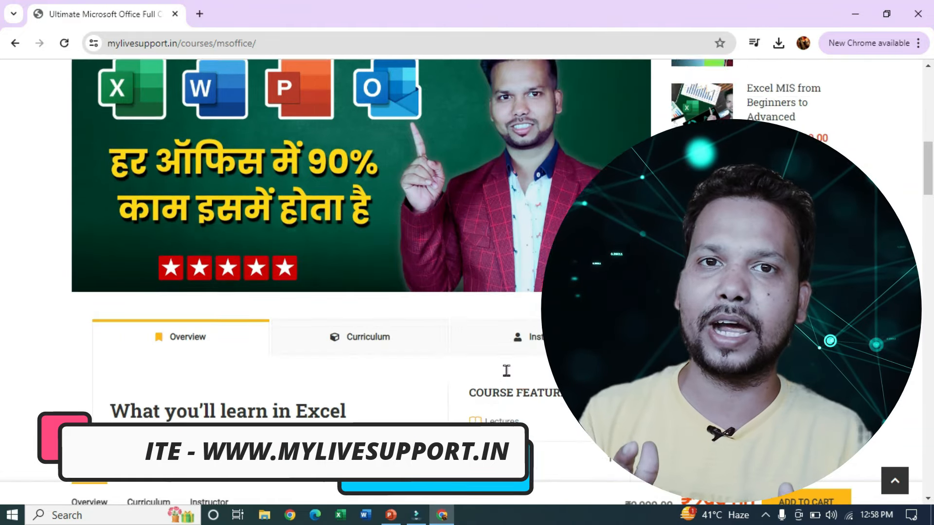
{"action": "scroll", "coordinate": [507, 377], "scroll_direction": "down", "scroll_amount": 12}
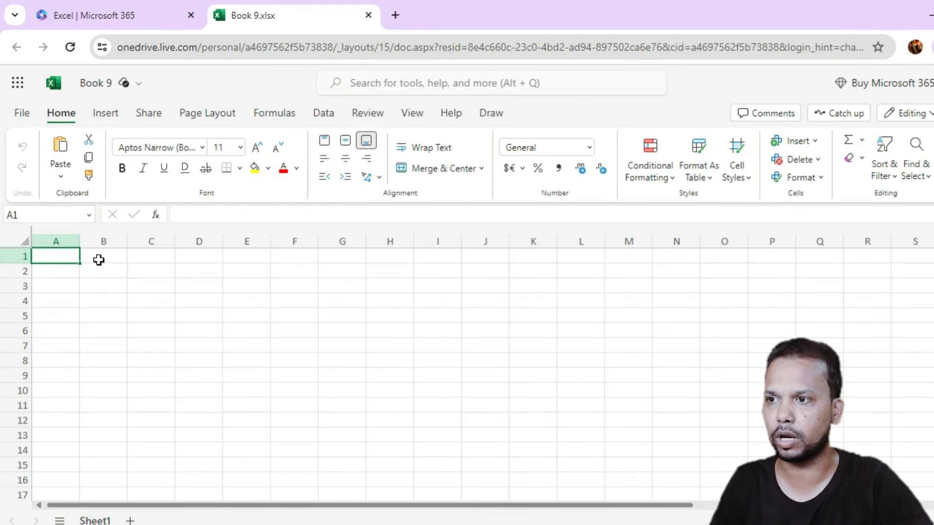
In Excel for the web, import data from the exceldata picture in the Desktop folder into the blank Book 9 workbook
{"action": "left_click", "coordinate": [321, 114]}
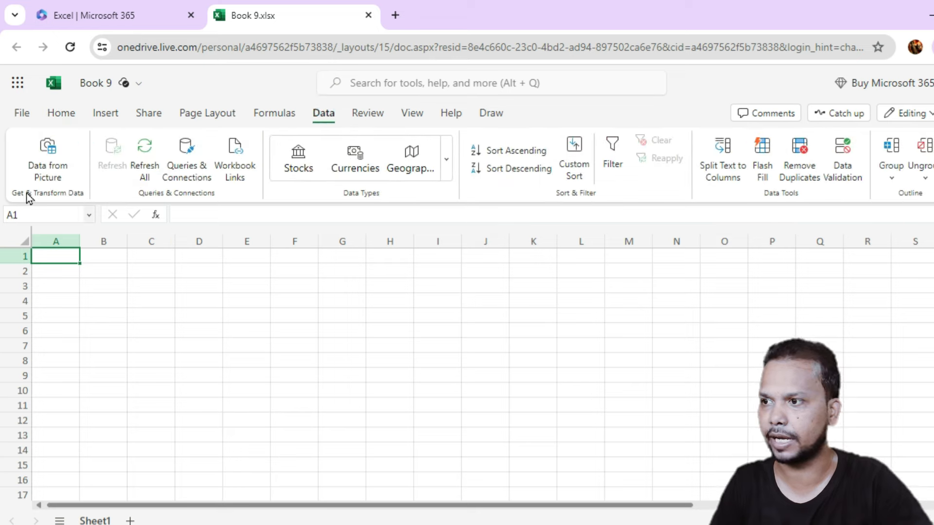
{"action": "left_click", "coordinate": [52, 157]}
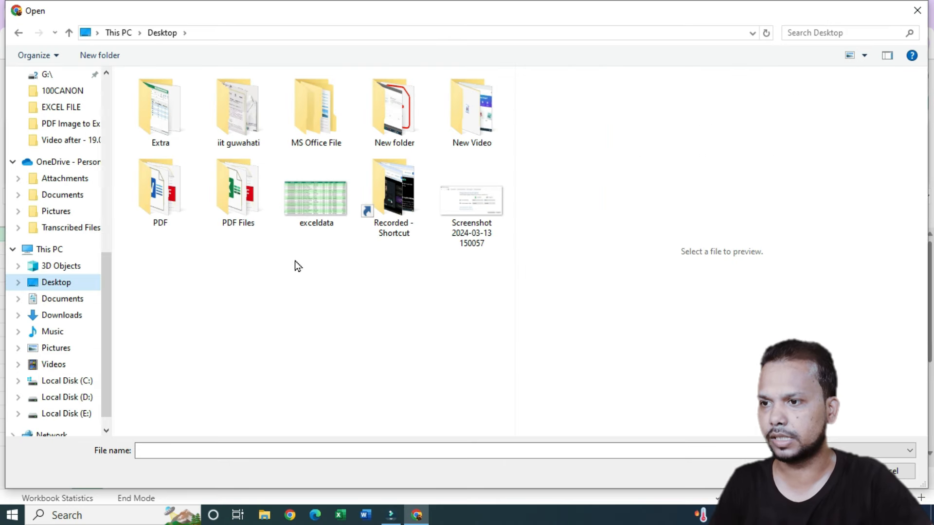
{"action": "left_click", "coordinate": [309, 195]}
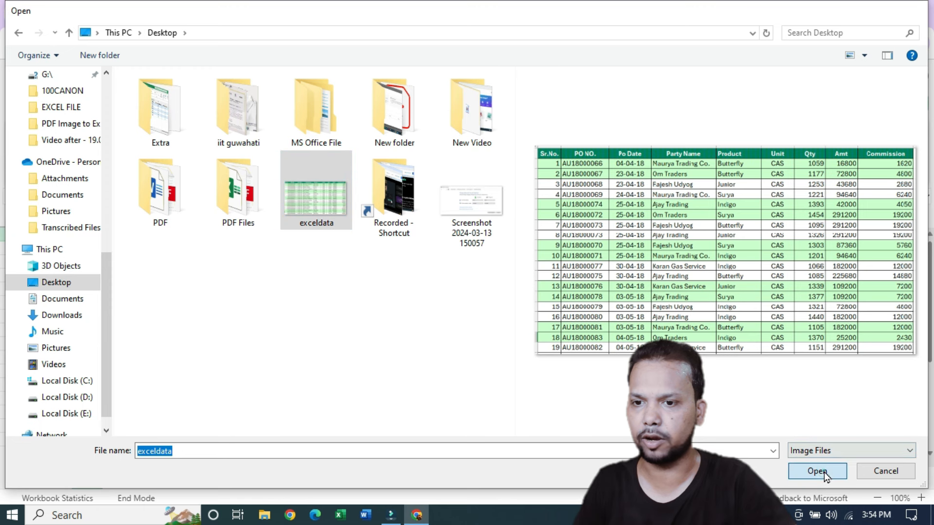
{"action": "left_click", "coordinate": [822, 472]}
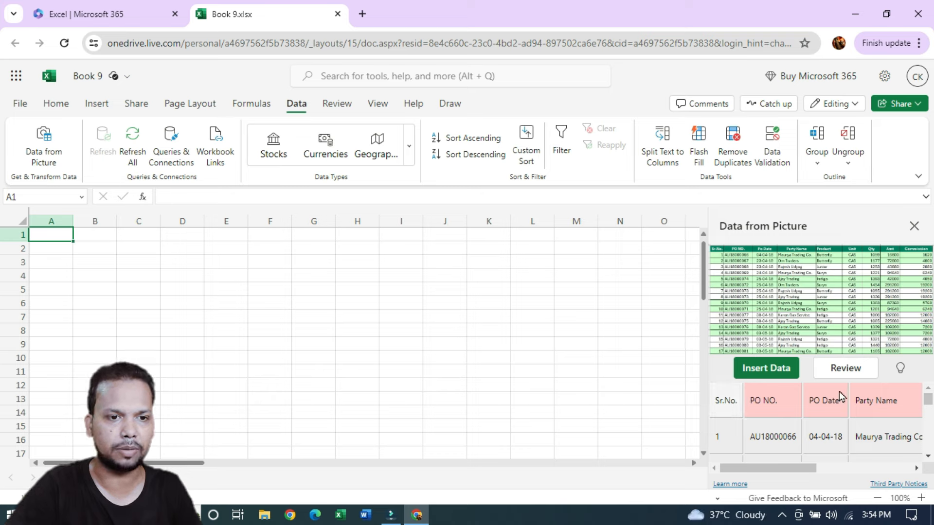
Review the flagged picture data, accept the PO NO. and PO Date headers as they are, and close the review
{"action": "left_click", "coordinate": [844, 371]}
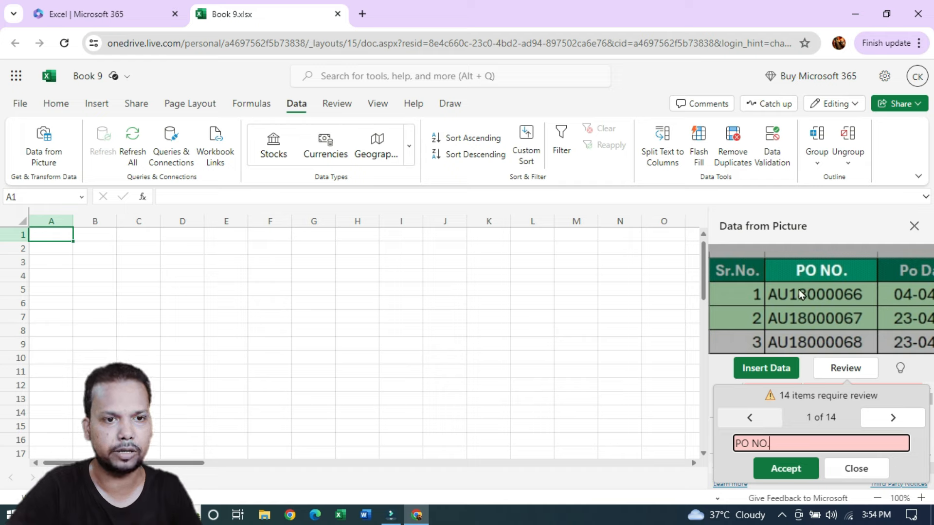
{"action": "left_click_drag", "start_coordinate": [776, 443], "coordinate": [724, 452]}
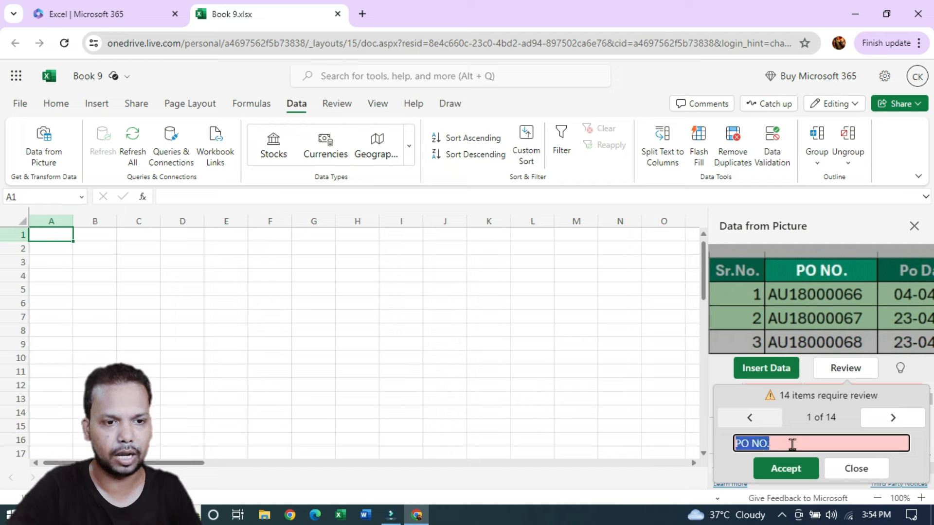
{"action": "left_click", "coordinate": [795, 443]}
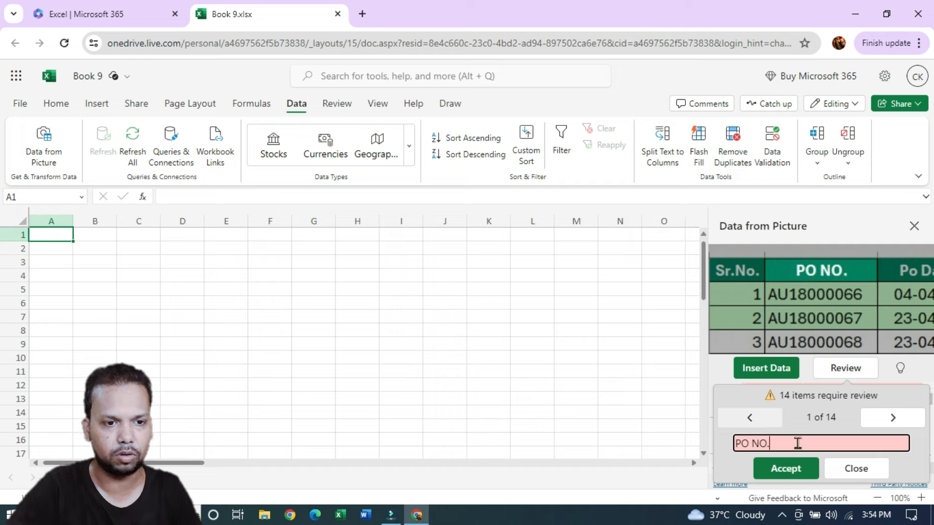
{"action": "left_click", "coordinate": [789, 473]}
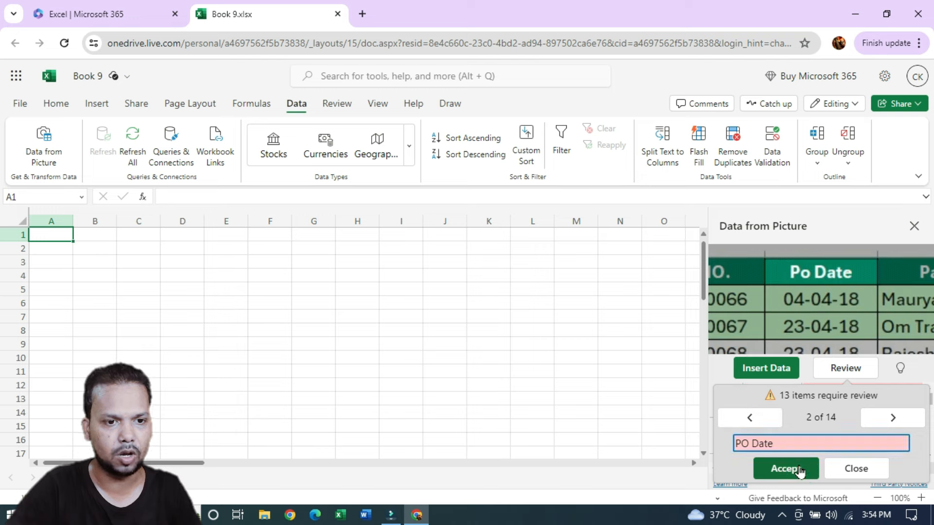
{"action": "left_click", "coordinate": [800, 471]}
{"action": "left_click", "coordinate": [856, 468]}
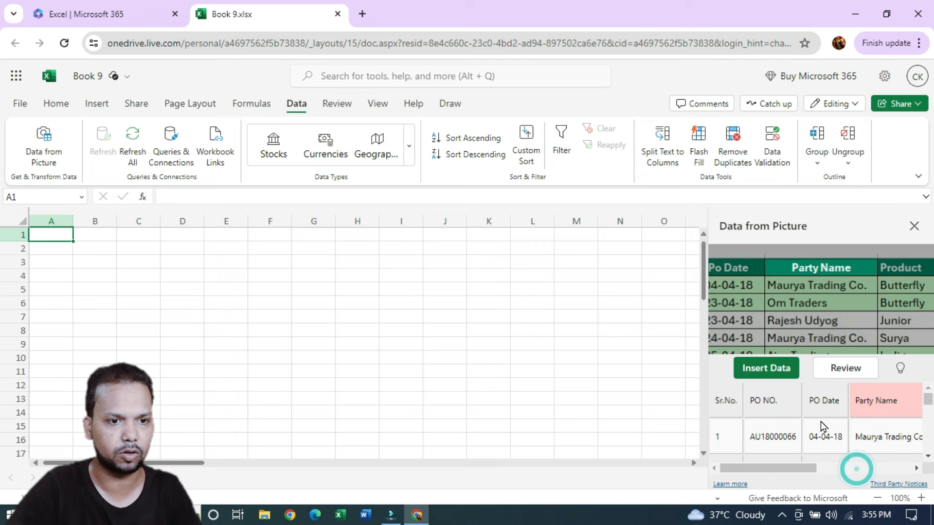
Insert the extracted data into the sheet despite the unreviewed items, close the Data from Picture pane, and look over the inserted rows
{"action": "left_click", "coordinate": [767, 377]}
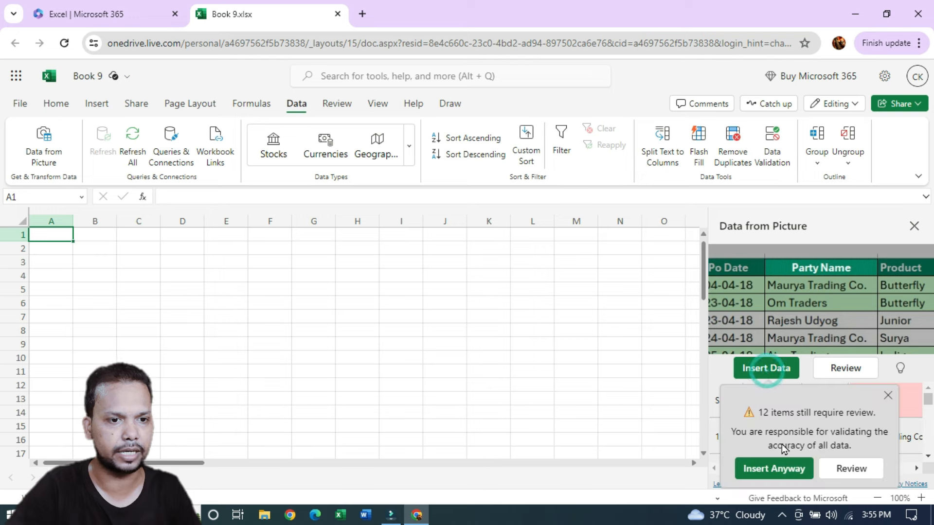
{"action": "left_click", "coordinate": [776, 471]}
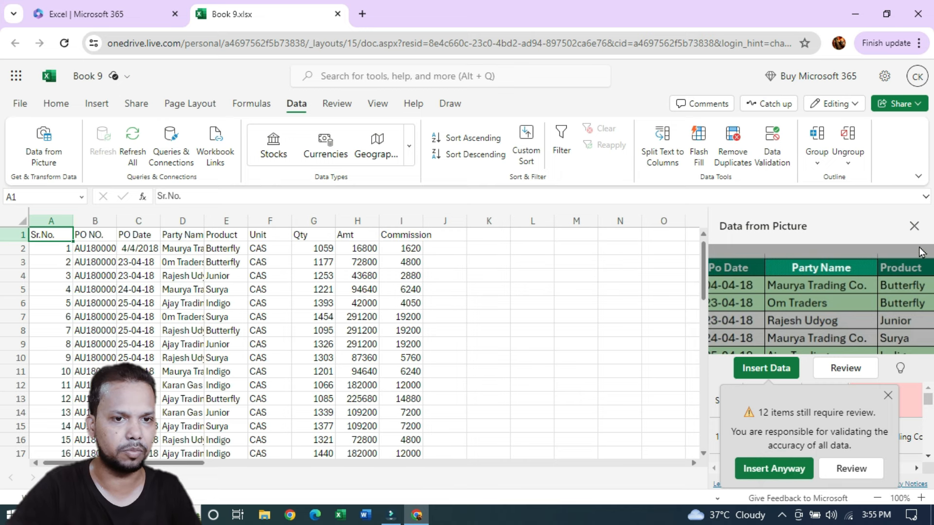
{"action": "left_click", "coordinate": [913, 227]}
{"action": "left_click", "coordinate": [319, 303]}
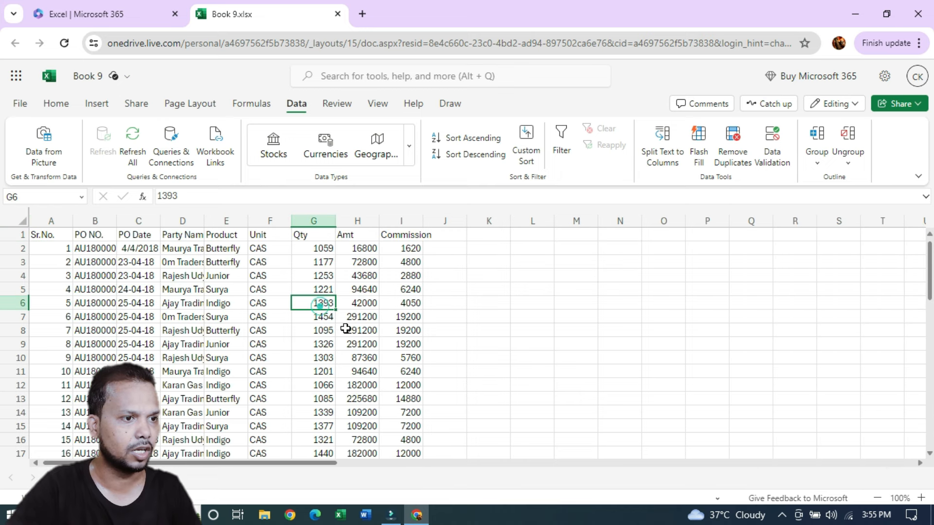
{"action": "scroll", "coordinate": [340, 331], "scroll_direction": "down", "scroll_amount": 3}
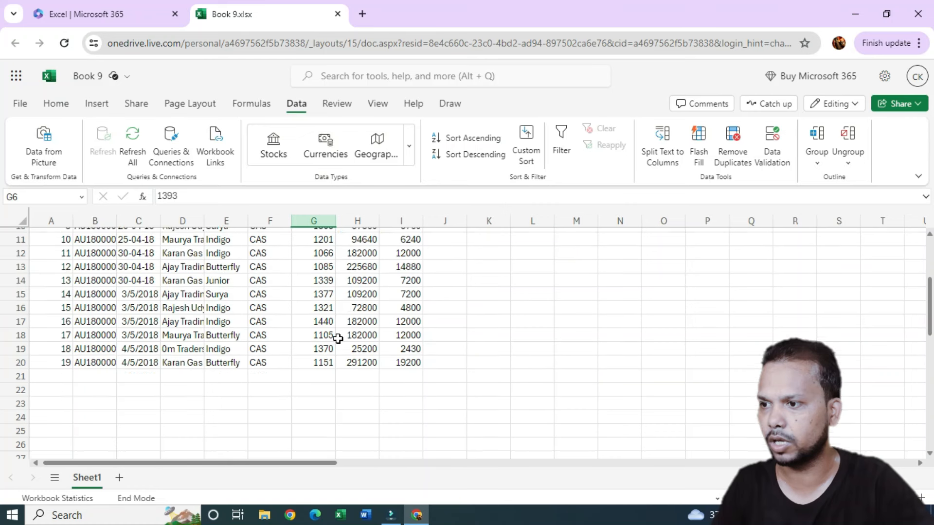
{"action": "scroll", "coordinate": [338, 338], "scroll_direction": "up", "scroll_amount": 3}
Apply all borders to the entire inserted data table
{"action": "left_click", "coordinate": [176, 276]}
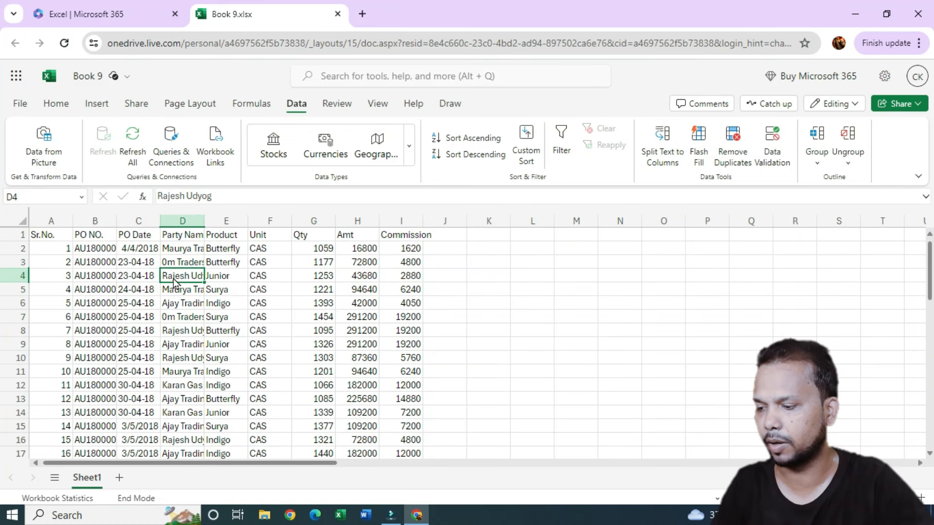
{"action": "key", "text": "ctrl+a"}
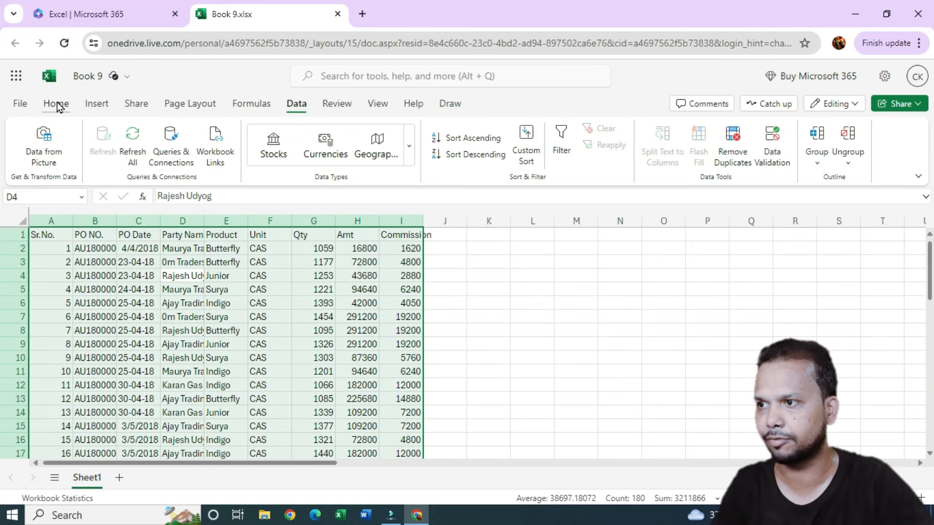
{"action": "left_click", "coordinate": [56, 104]}
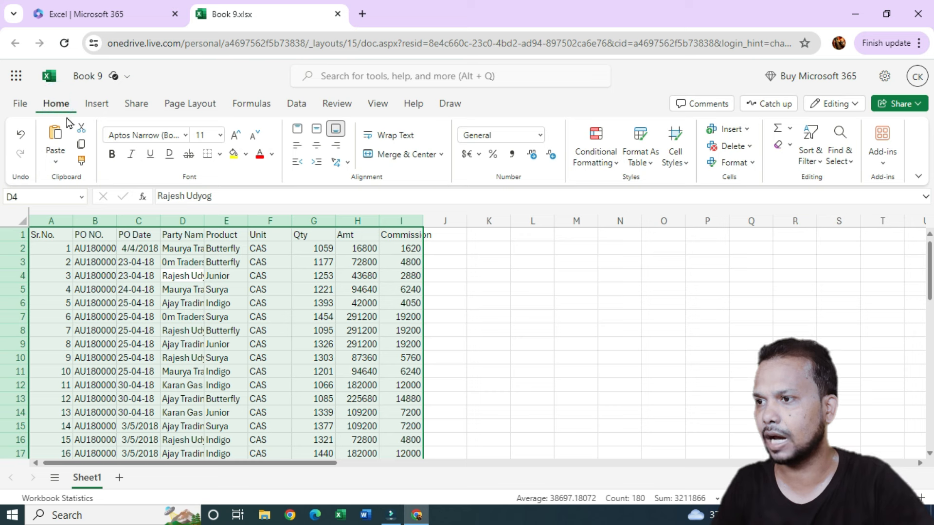
{"action": "left_click", "coordinate": [221, 157]}
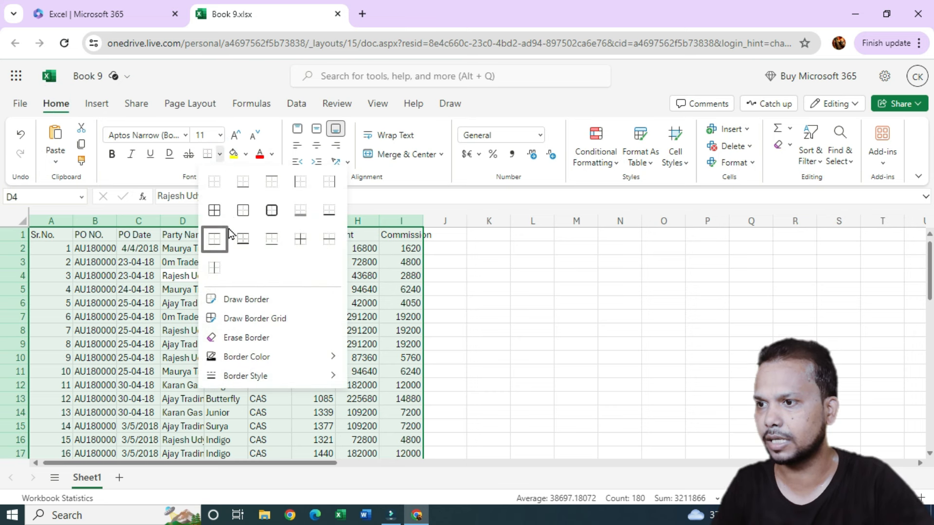
{"action": "left_click", "coordinate": [214, 209]}
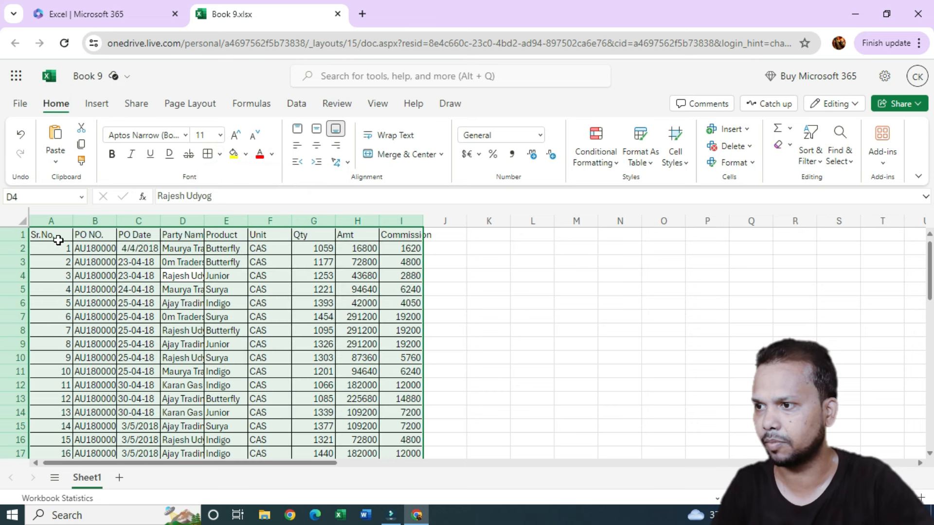
Format the header row A1:I1 as bold with a yellow fill and autofit the Commission column's width
{"action": "left_click_drag", "start_coordinate": [49, 235], "coordinate": [398, 233]}
{"action": "key", "text": "ctrl+b"}
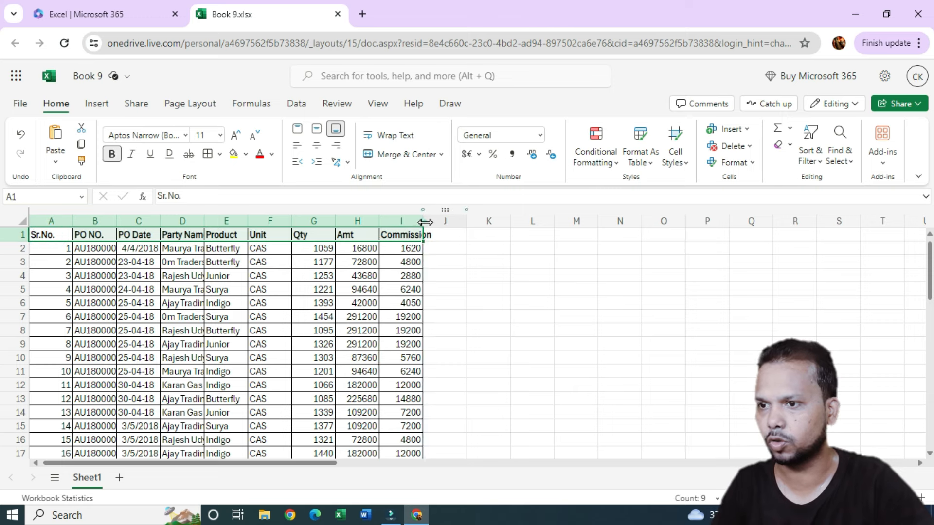
{"action": "double_click", "coordinate": [423, 221]}
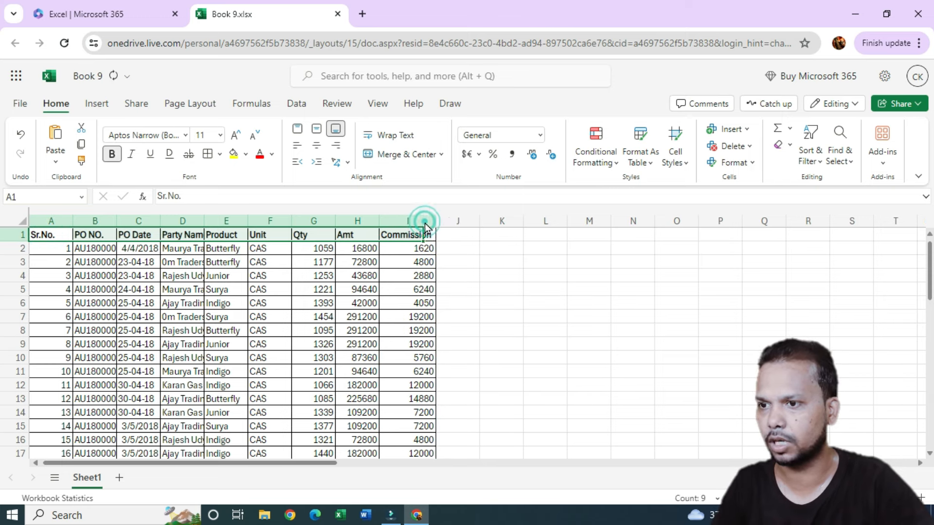
{"action": "left_click", "coordinate": [233, 154]}
{"action": "left_click", "coordinate": [385, 288]}
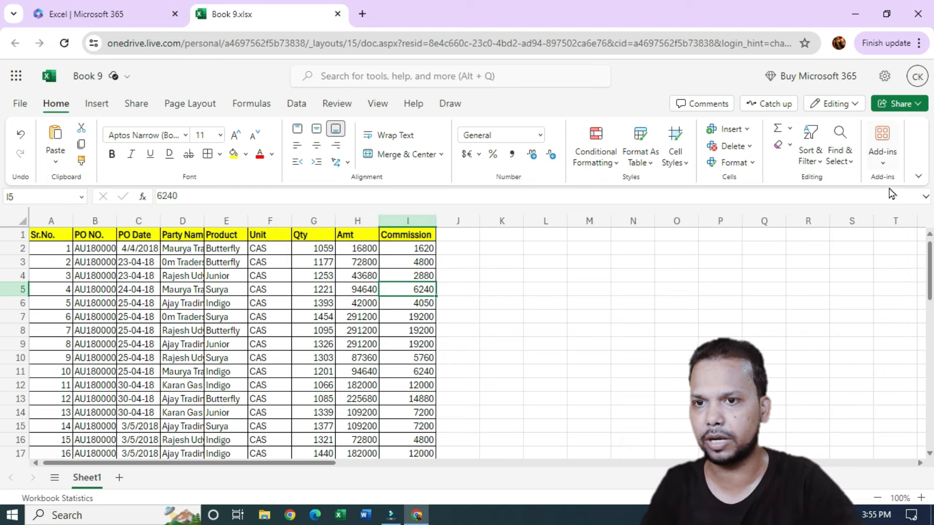
Show the Data commands in the Single Line Ribbon layout
{"action": "left_click", "coordinate": [294, 112]}
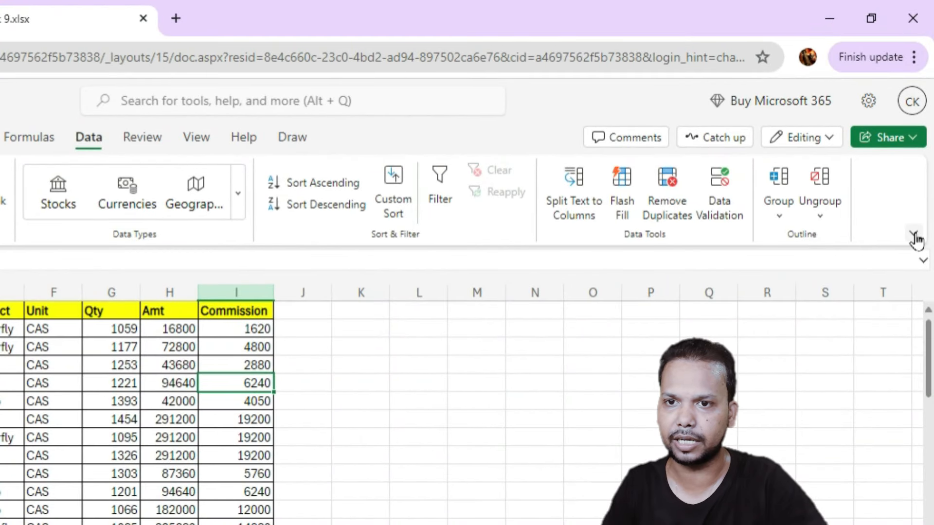
{"action": "left_click", "coordinate": [914, 236]}
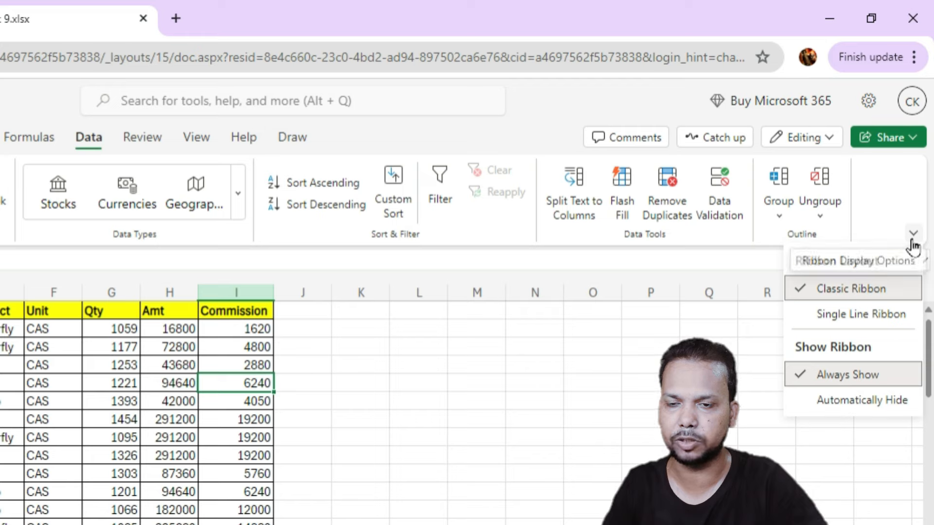
{"action": "left_click", "coordinate": [914, 237]}
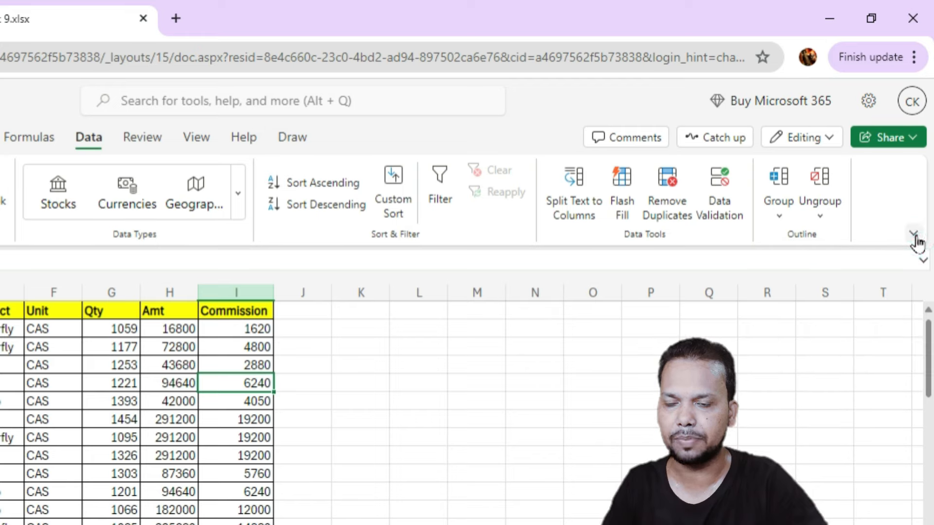
{"action": "left_click", "coordinate": [914, 236]}
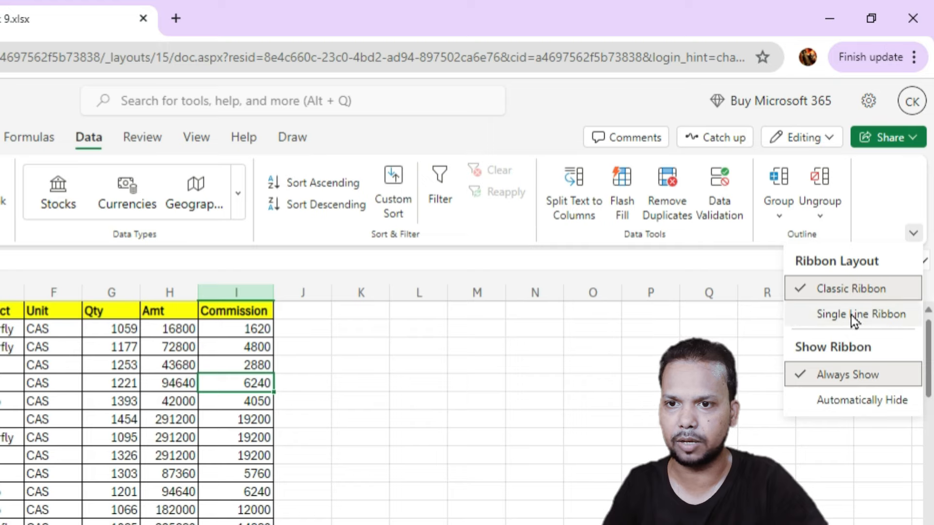
{"action": "left_click", "coordinate": [806, 317]}
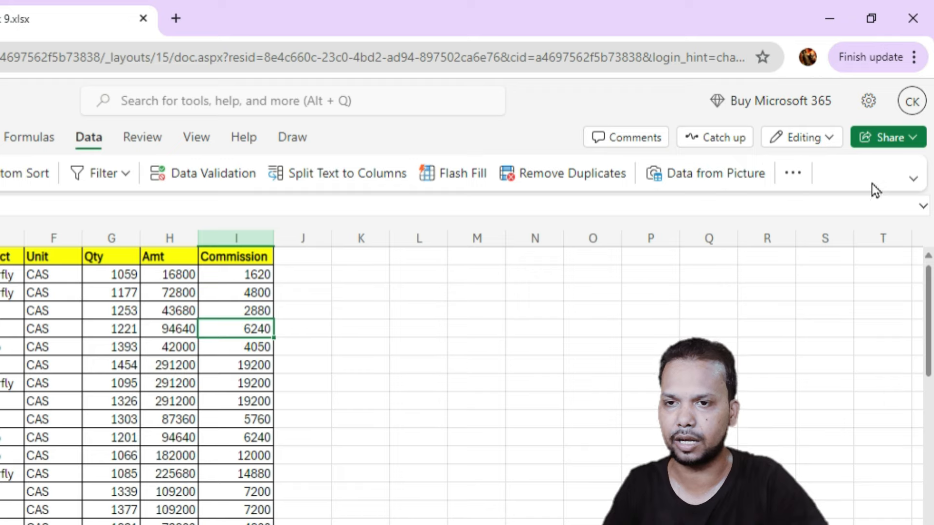
Switch the ribbon layout back to Classic Ribbon
{"action": "left_click", "coordinate": [912, 181]}
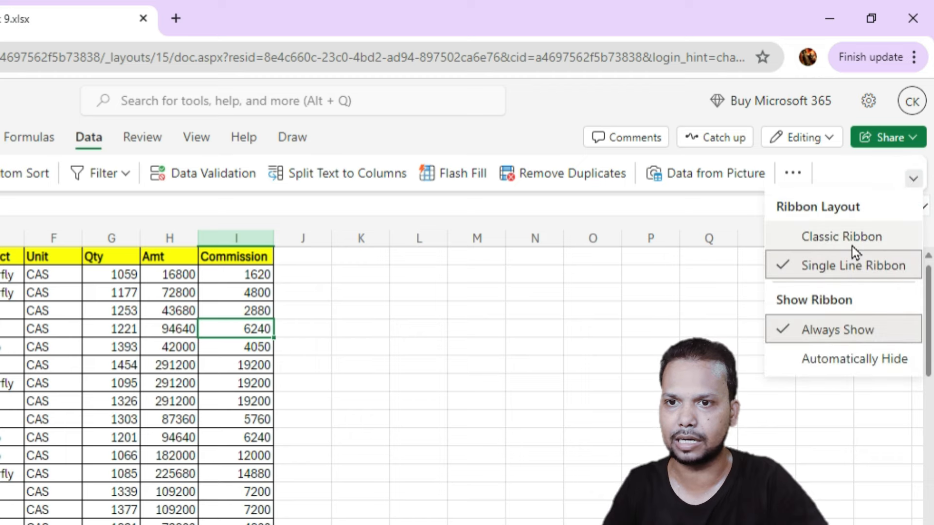
{"action": "left_click", "coordinate": [887, 236]}
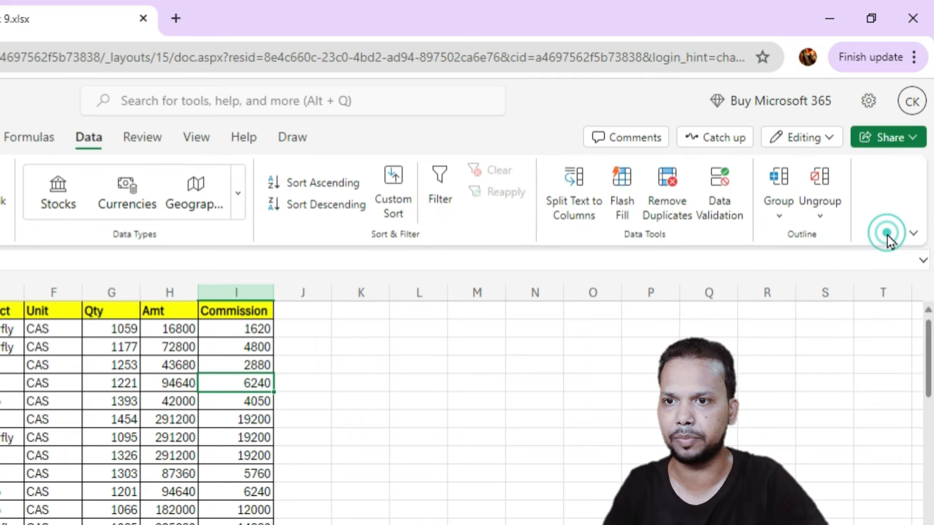
{"action": "left_click", "coordinate": [189, 345]}
{"action": "left_click", "coordinate": [38, 363]}
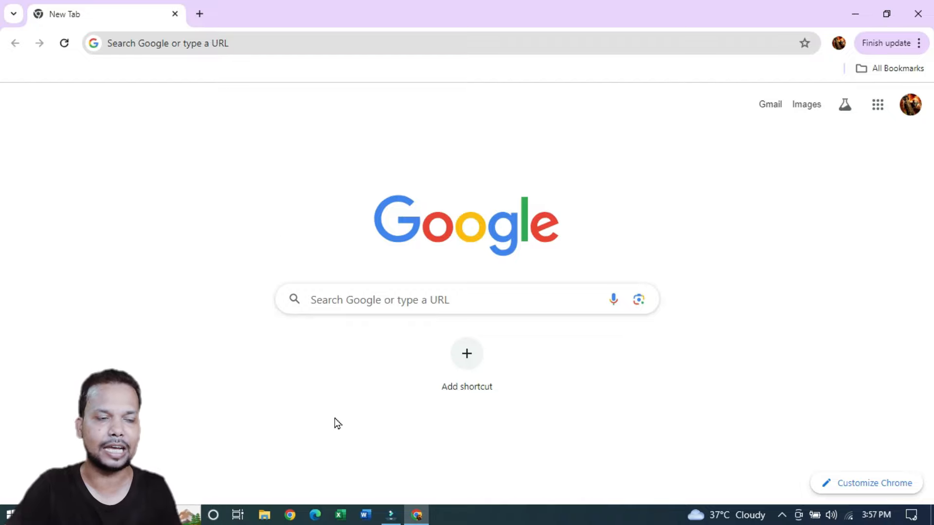
Search Google for "pdf to excel" from a new browser tab
{"action": "left_click", "coordinate": [353, 305]}
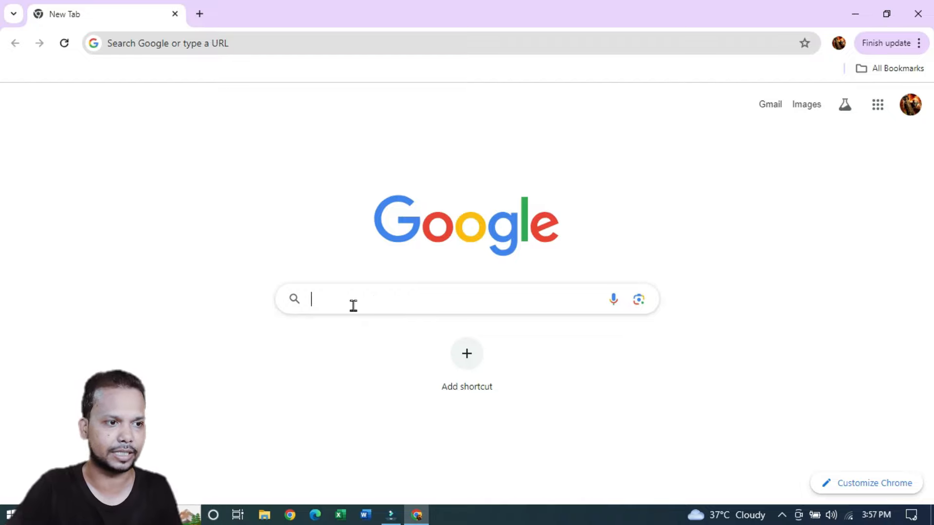
{"action": "type", "text": "pdf to excel"}
{"action": "key", "text": "Return"}
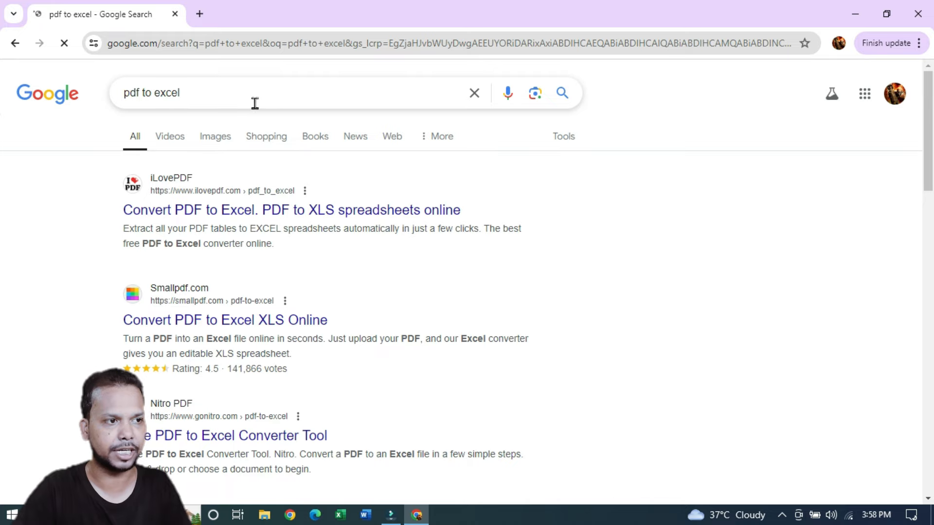
Look through the search results and open iLovePDF's PDF to Excel converter page
{"action": "scroll", "coordinate": [485, 310], "scroll_direction": "down", "scroll_amount": 3}
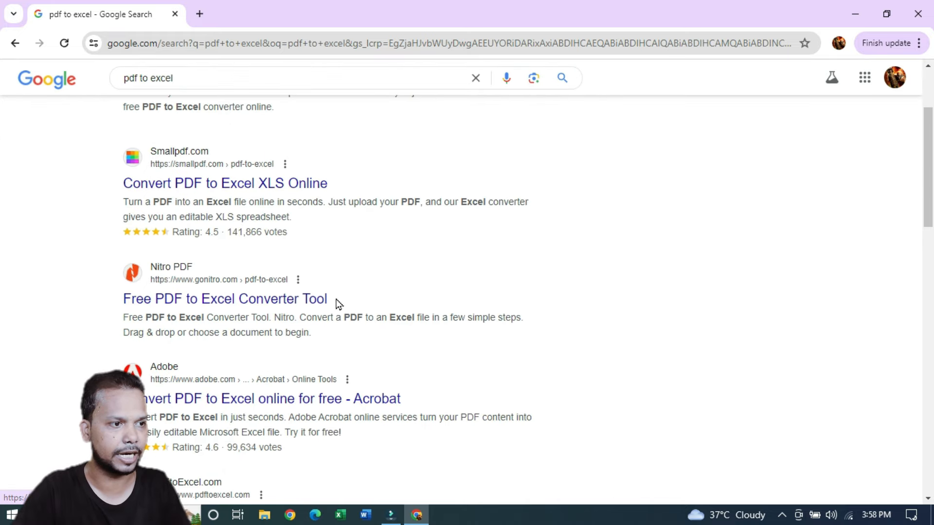
{"action": "scroll", "coordinate": [339, 303], "scroll_direction": "down", "scroll_amount": 10}
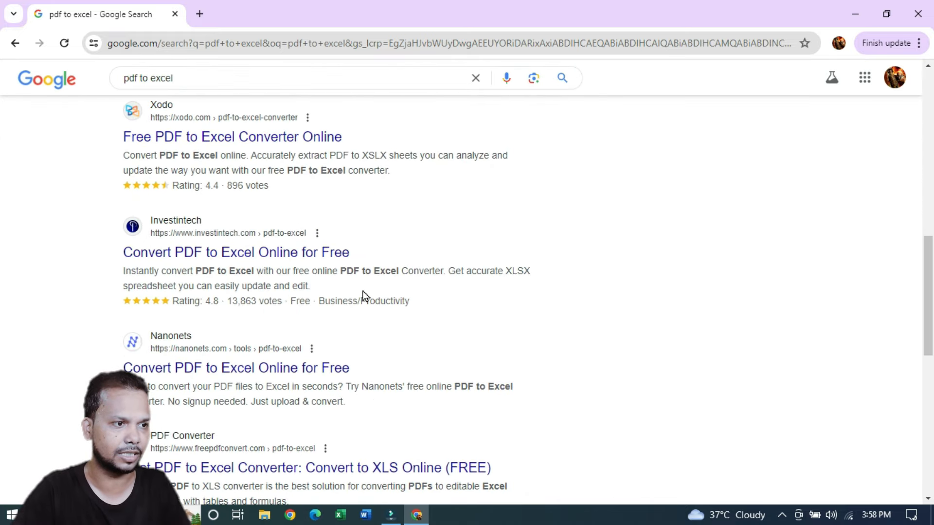
{"action": "scroll", "coordinate": [363, 291], "scroll_direction": "up", "scroll_amount": 12}
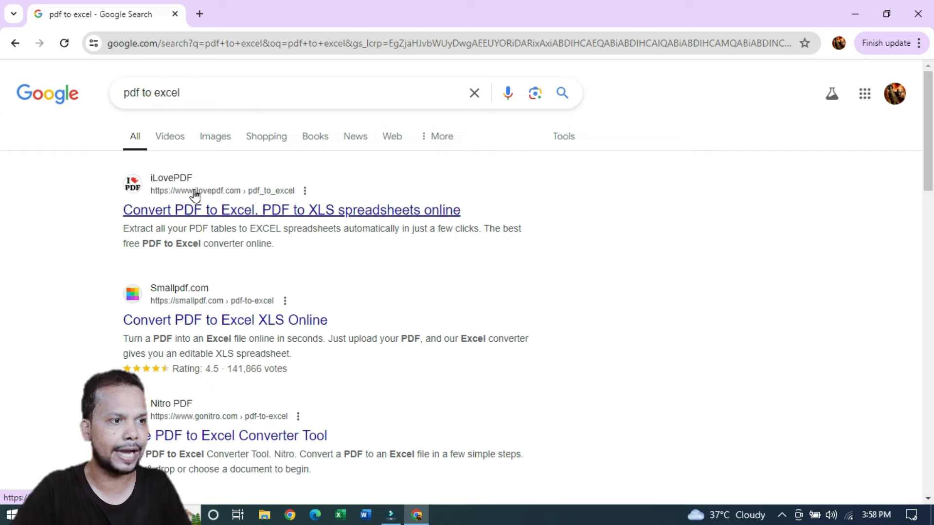
{"action": "left_click", "coordinate": [232, 216]}
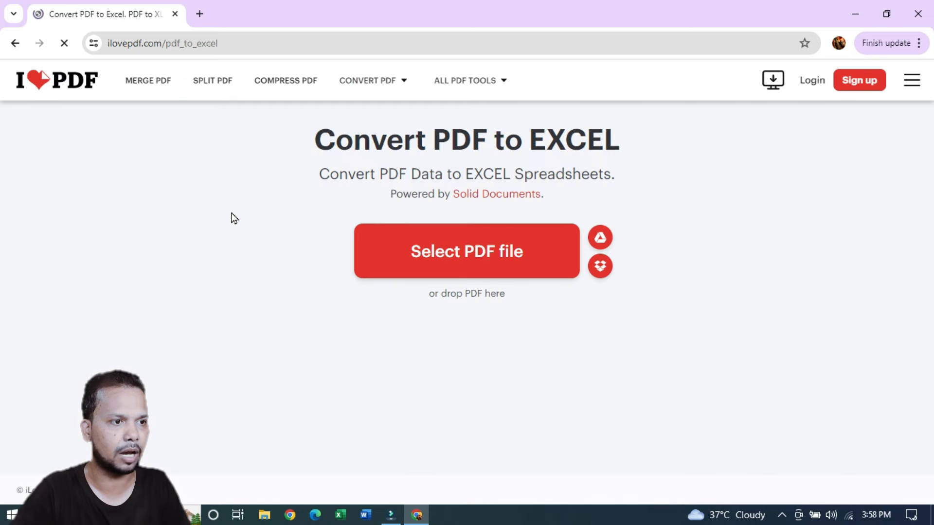
Upload Important Data PDF from the Desktop and convert it to Excel with the No OCR option
{"action": "left_click", "coordinate": [541, 247]}
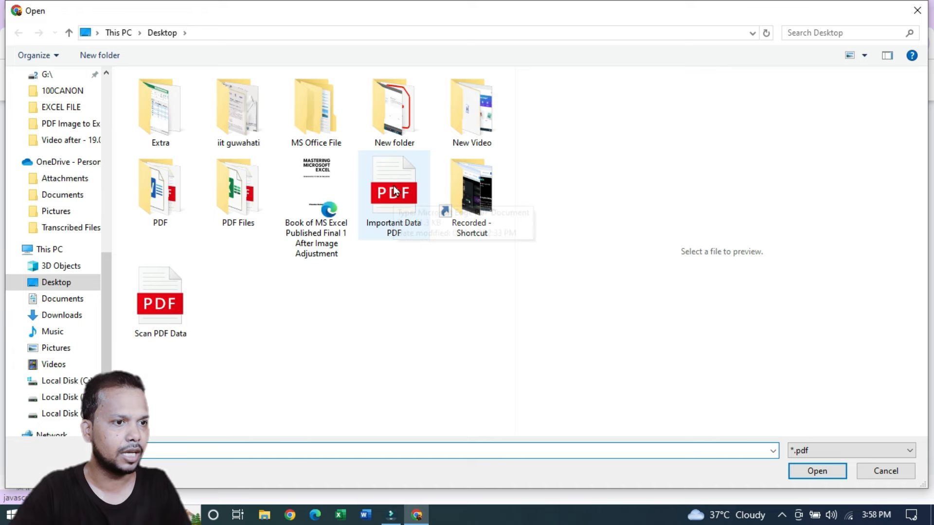
{"action": "left_click", "coordinate": [393, 190]}
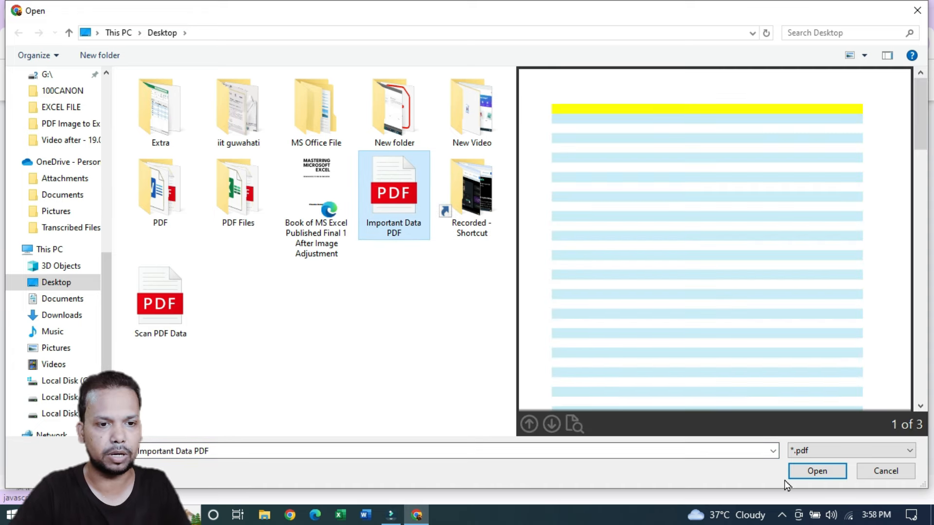
{"action": "left_click", "coordinate": [816, 471]}
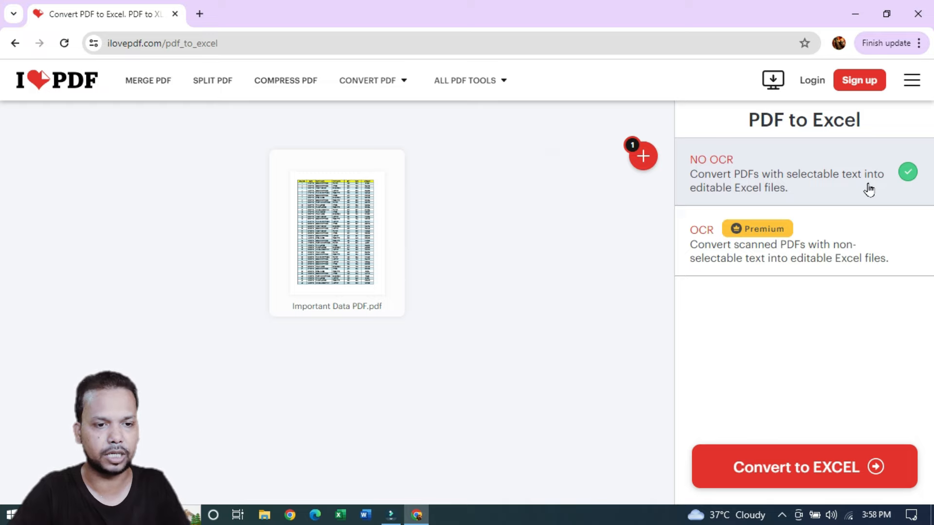
{"action": "left_click", "coordinate": [815, 485]}
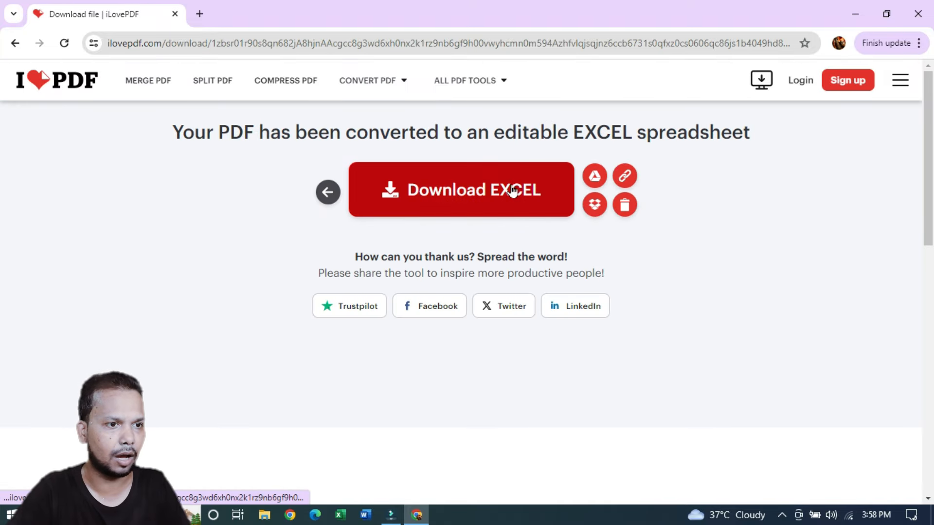
Download the converted Excel file and open Important Data PDF (1) from the Downloads folder
{"action": "left_click", "coordinate": [437, 211]}
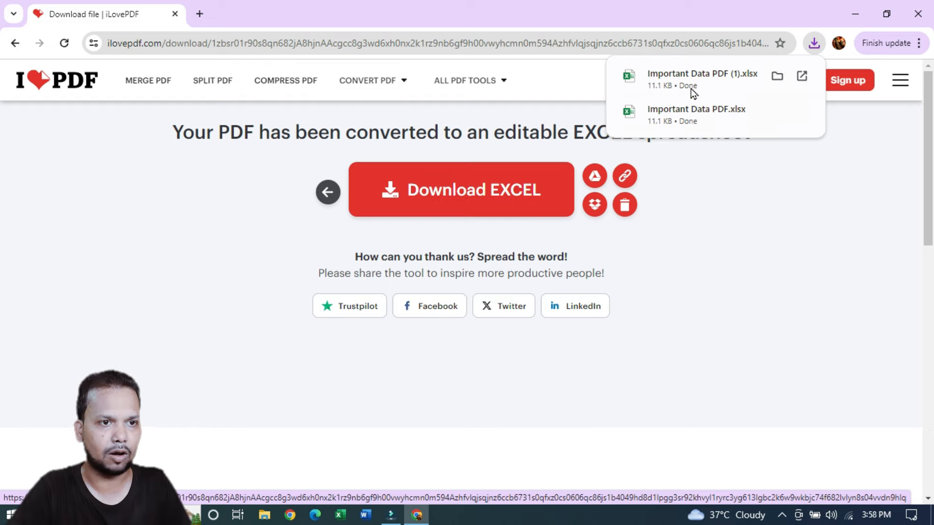
{"action": "left_click", "coordinate": [777, 77]}
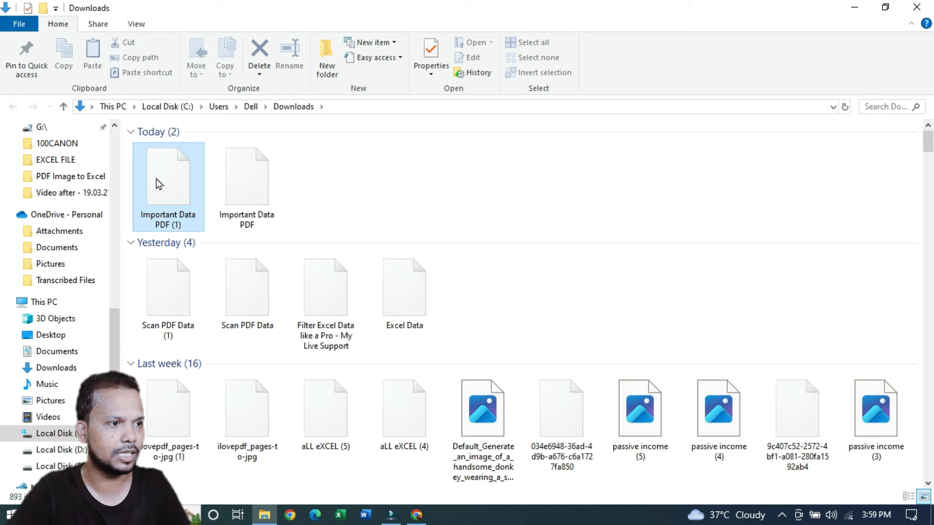
{"action": "double_click", "coordinate": [171, 183]}
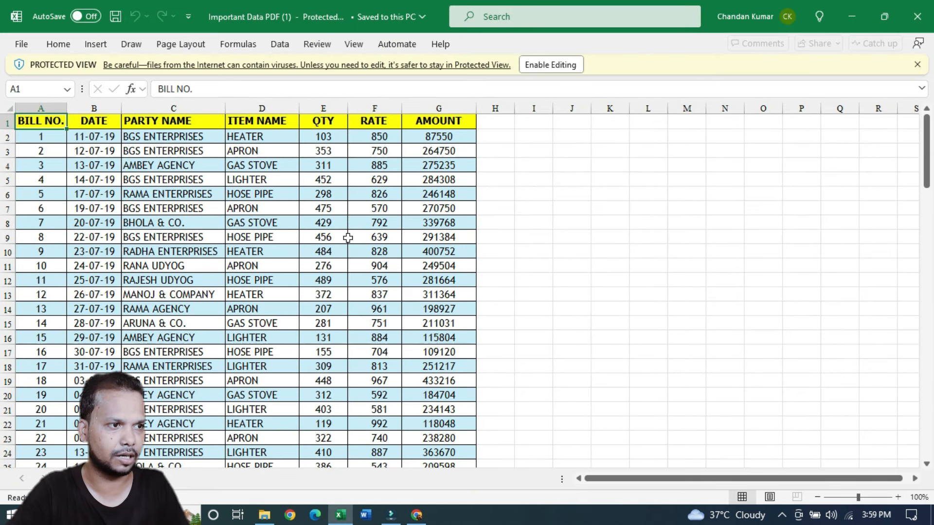
Check the converted table in Protected View, dismiss the subscription notice and enable editing of the workbook
{"action": "left_click", "coordinate": [292, 210]}
{"action": "left_click", "coordinate": [430, 191]}
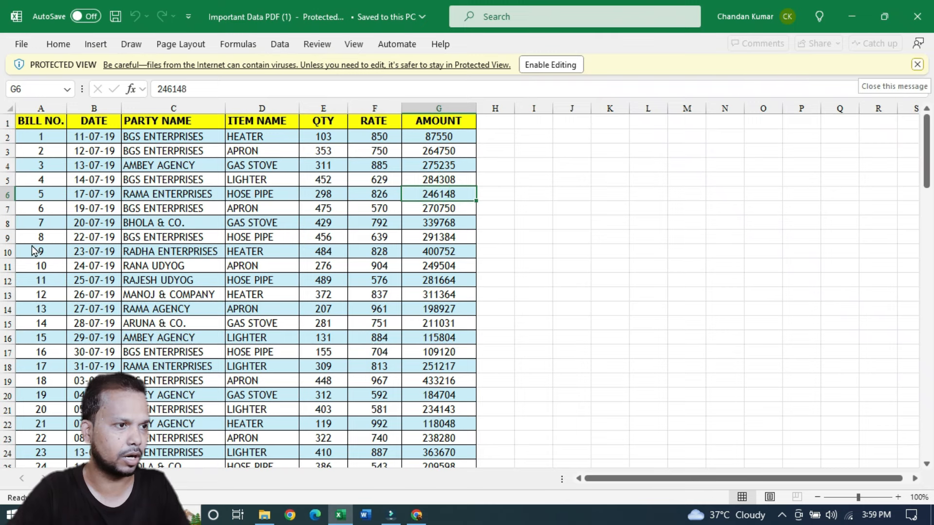
{"action": "scroll", "coordinate": [238, 340], "scroll_direction": "down", "scroll_amount": 4}
{"action": "scroll", "coordinate": [238, 340], "scroll_direction": "down", "scroll_amount": 12}
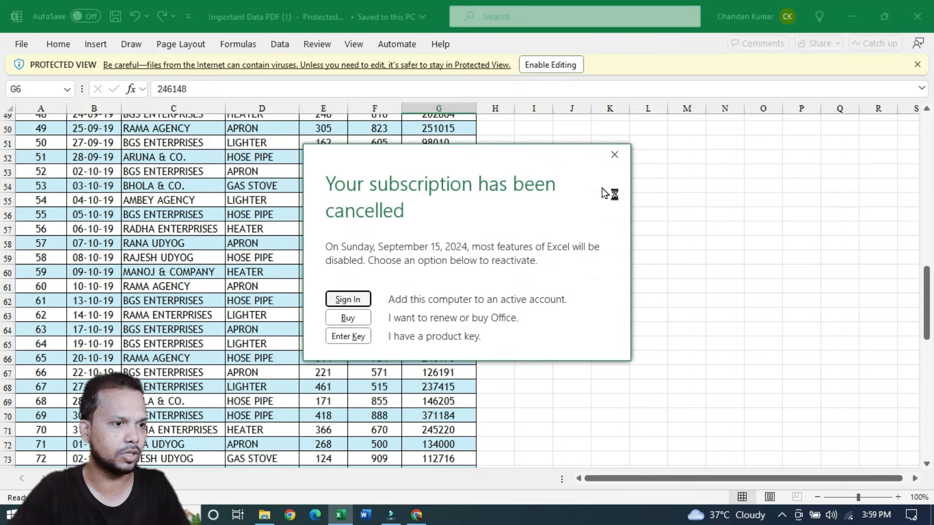
{"action": "left_click", "coordinate": [610, 155]}
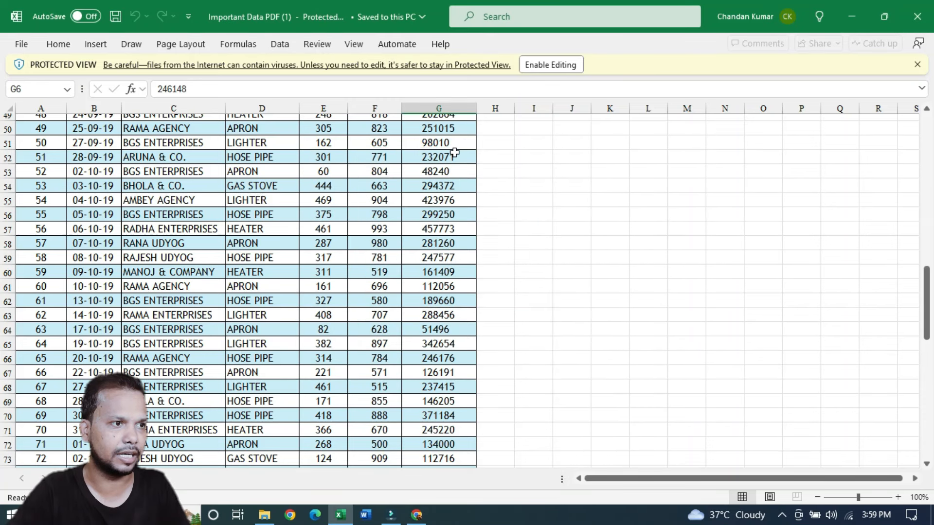
{"action": "scroll", "coordinate": [555, 155], "scroll_direction": "up", "scroll_amount": 4}
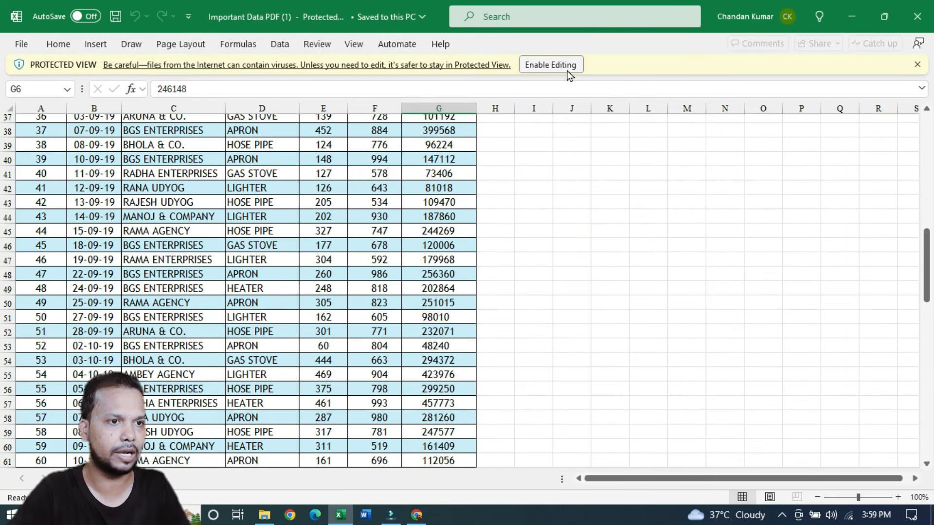
{"action": "left_click", "coordinate": [562, 65]}
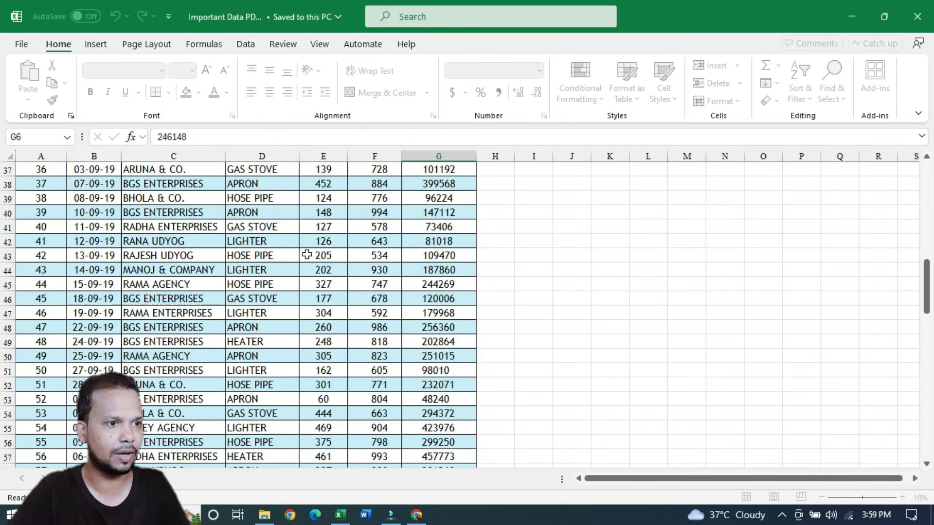
Examine the converted bill table from its header row to the last entries for complete rows and kept formatting
{"action": "left_click", "coordinate": [190, 255]}
{"action": "scroll", "coordinate": [304, 321], "scroll_direction": "down", "scroll_amount": 6}
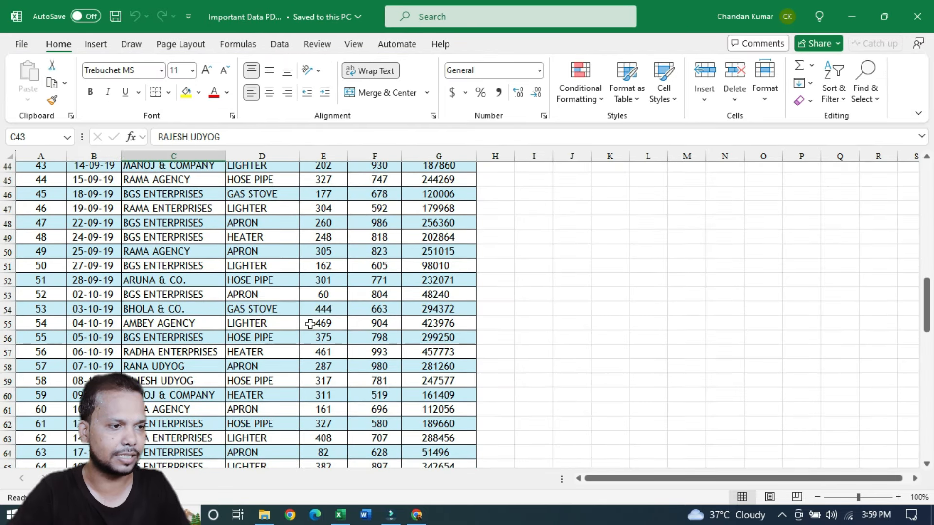
{"action": "scroll", "coordinate": [310, 323], "scroll_direction": "down", "scroll_amount": 14}
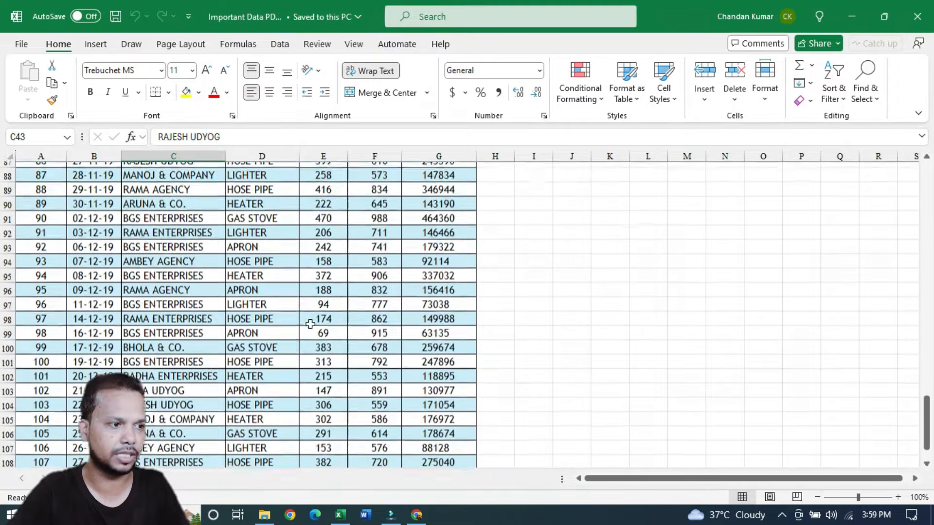
{"action": "scroll", "coordinate": [310, 324], "scroll_direction": "up", "scroll_amount": 20}
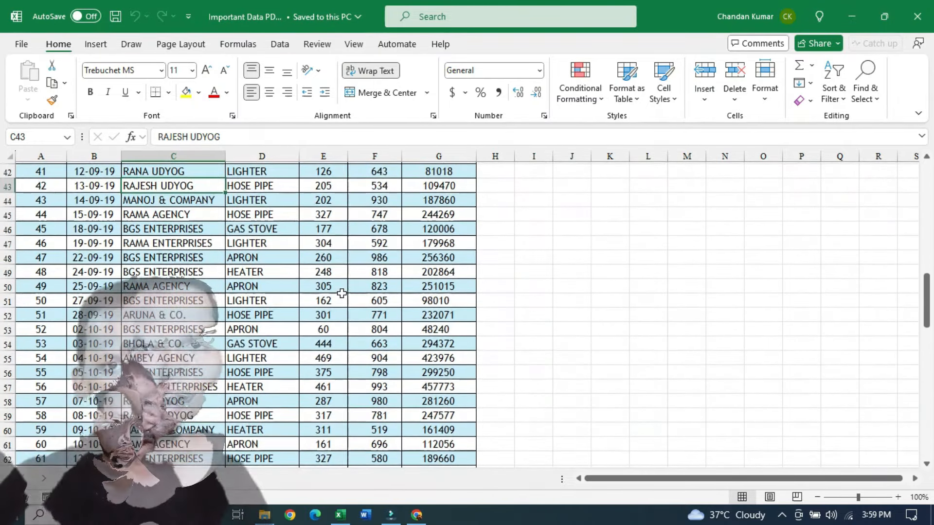
{"action": "scroll", "coordinate": [342, 293], "scroll_direction": "up", "scroll_amount": 7}
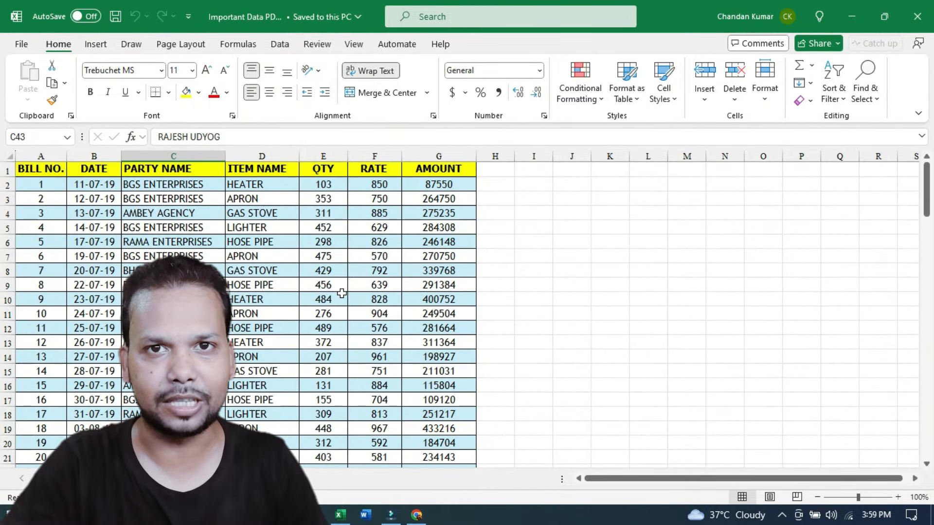
{"action": "left_click", "coordinate": [341, 293]}
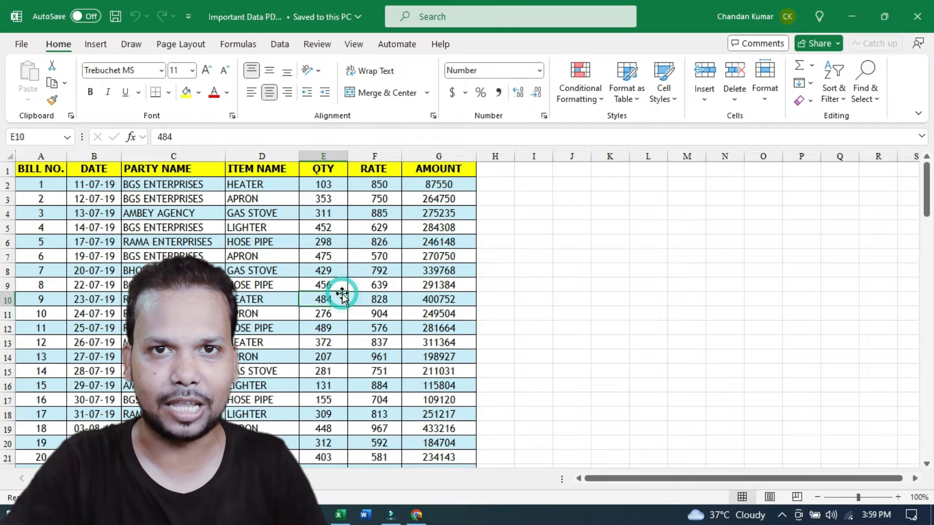
{"action": "scroll", "coordinate": [342, 293], "scroll_direction": "down", "scroll_amount": 14}
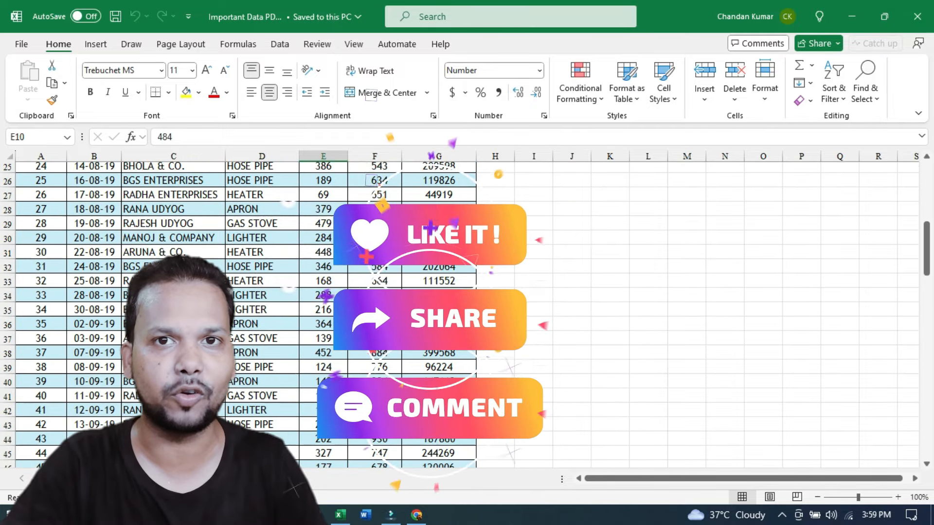
{"action": "scroll", "coordinate": [365, 316], "scroll_direction": "down", "scroll_amount": 17}
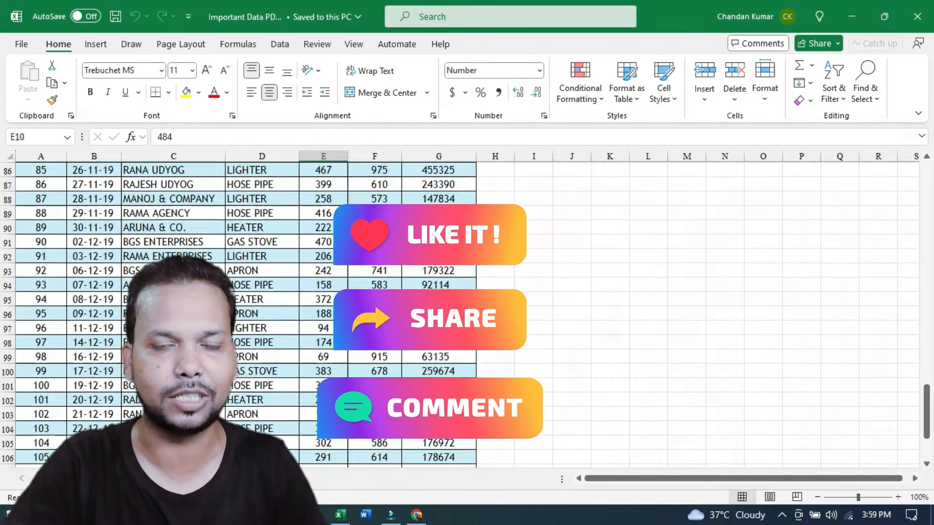
Clear the workbook, Downloads folder and browser windows from view to show the desktop
{"action": "left_click", "coordinate": [851, 16]}
{"action": "left_click", "coordinate": [903, 8]}
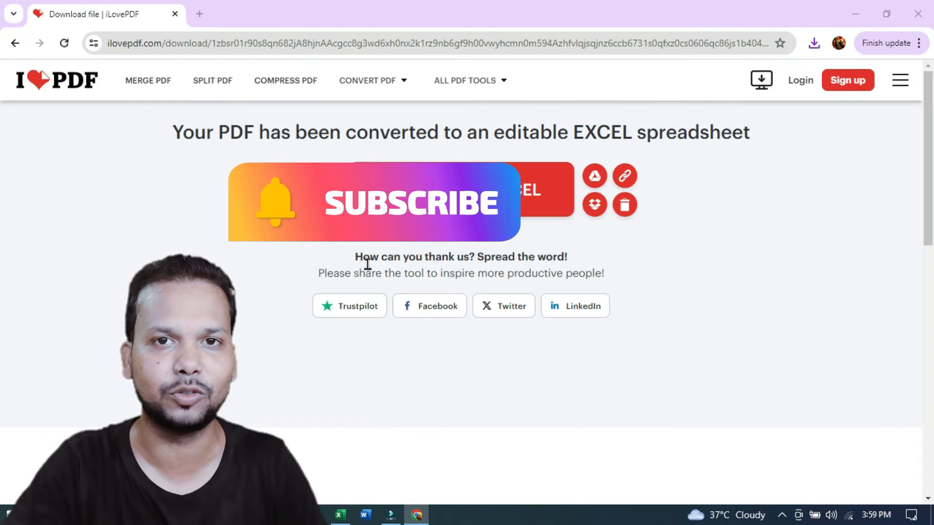
{"action": "left_click", "coordinate": [852, 15]}
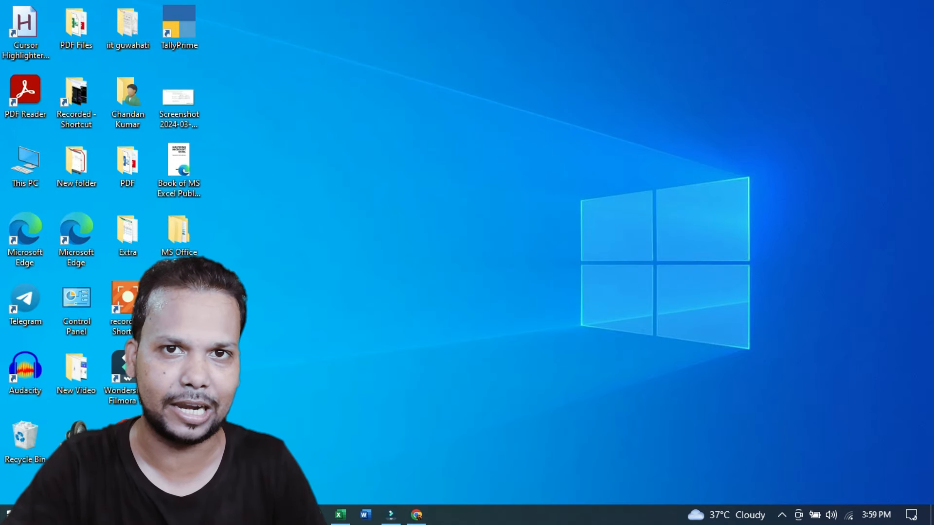